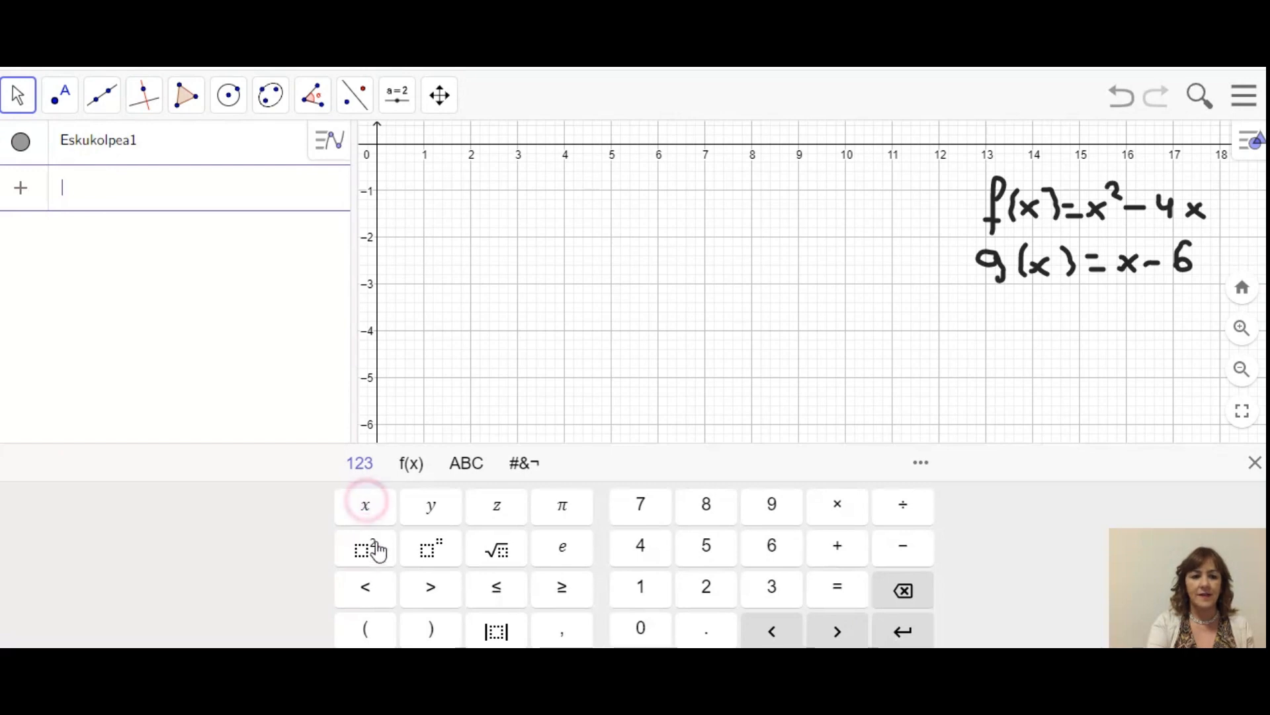
# Step: Enter the function x² − 4x to plot the parabola f
pyautogui.click(365, 546)
pyautogui.click(924, 544)
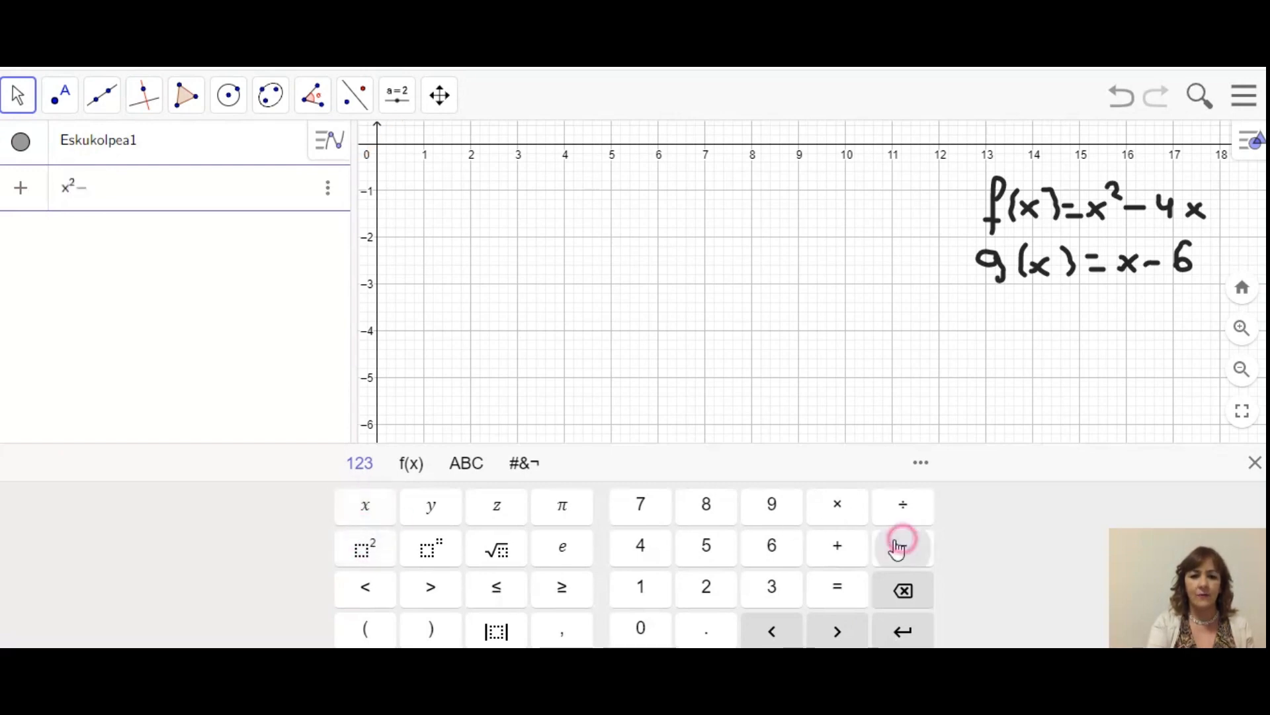
pyautogui.click(641, 543)
pyautogui.click(384, 510)
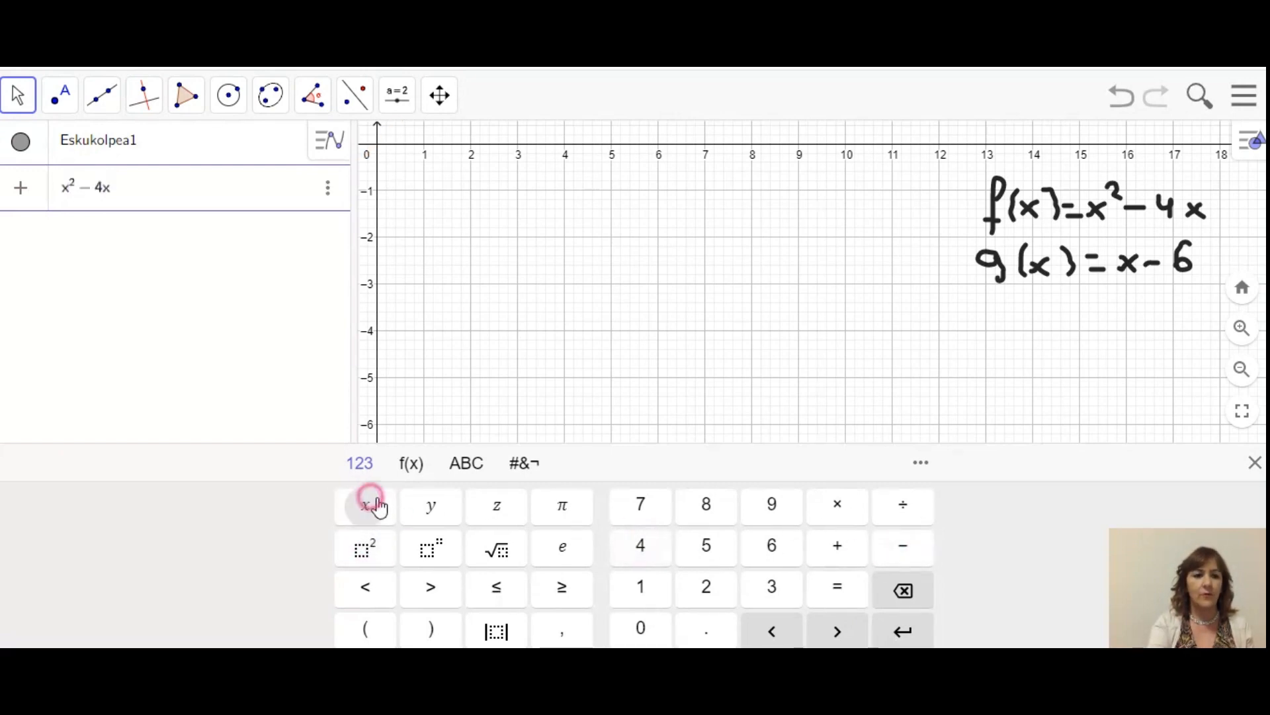
pyautogui.press('Return')
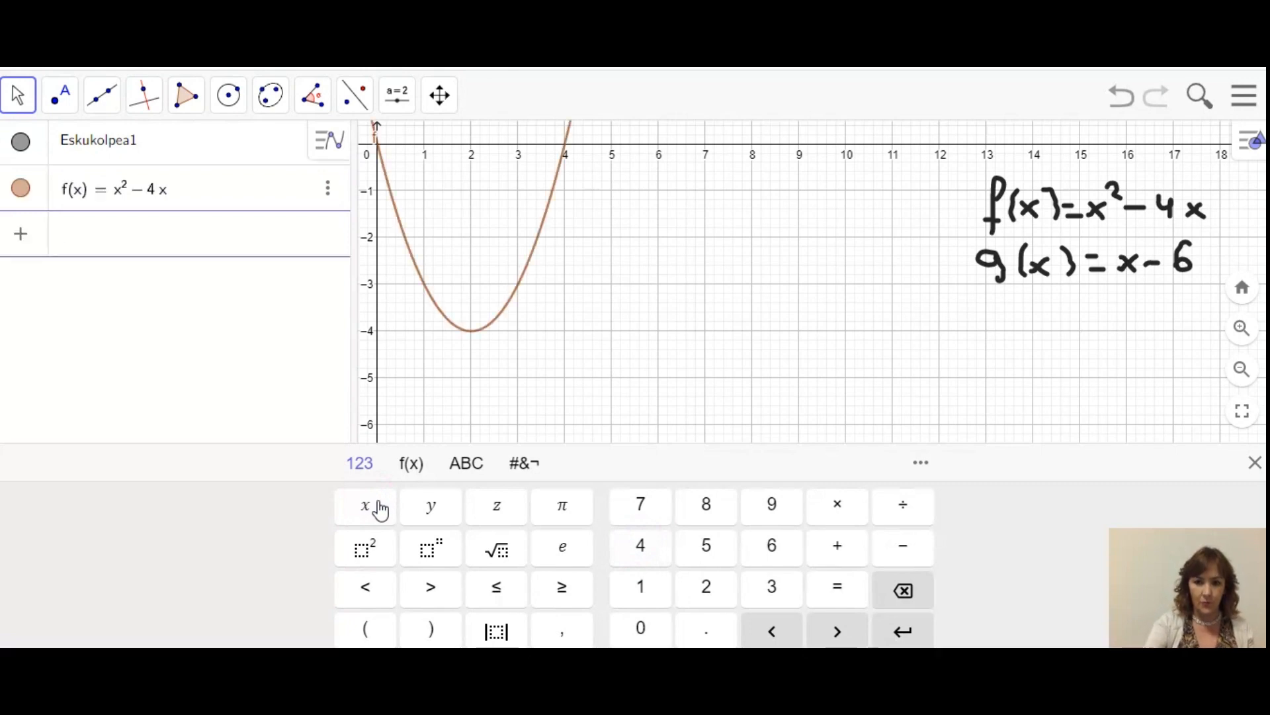
# Step: Enter the function x − 6 to plot the line g, and close the on-screen keyboard
pyautogui.click(365, 506)
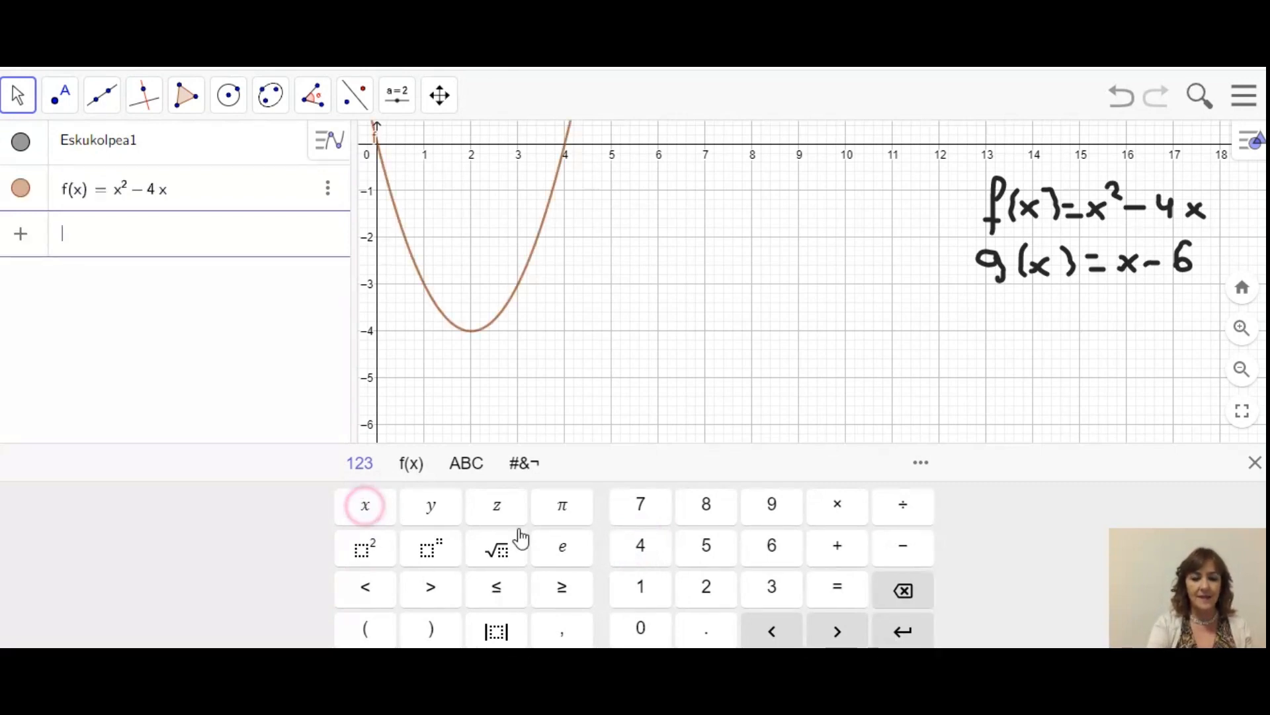
pyautogui.click(906, 544)
pyautogui.click(773, 548)
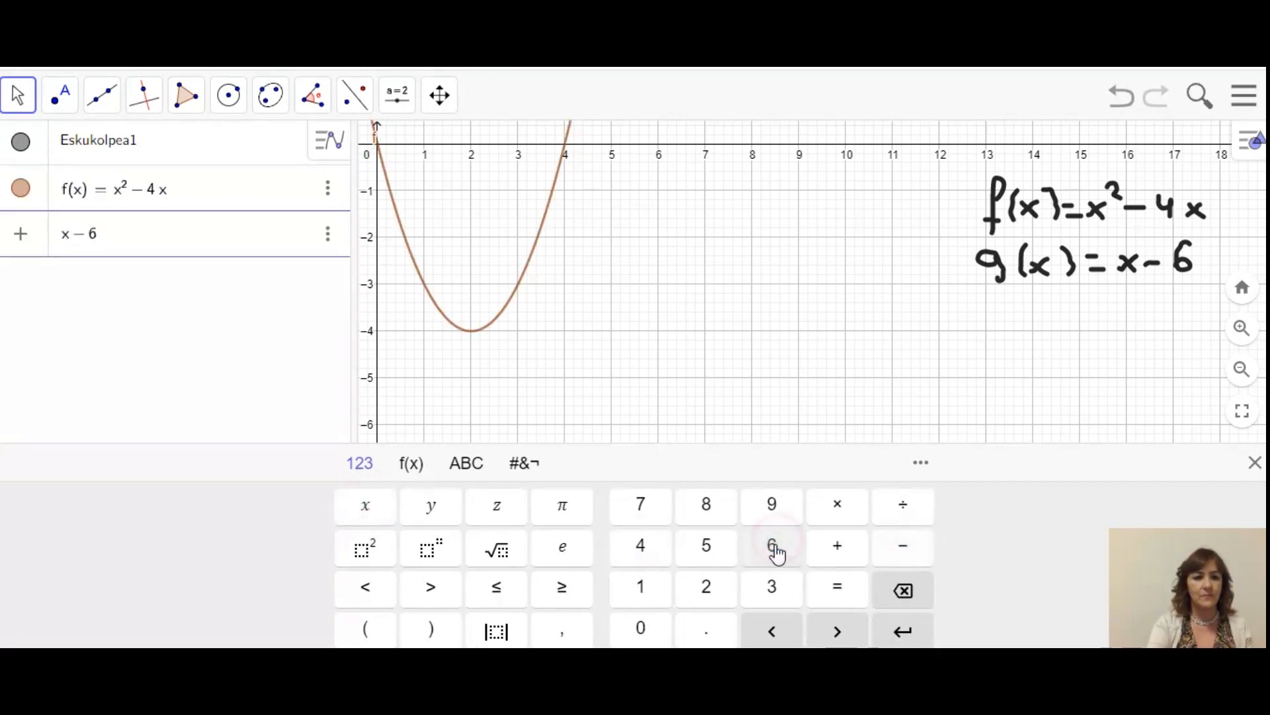
pyautogui.press('Return')
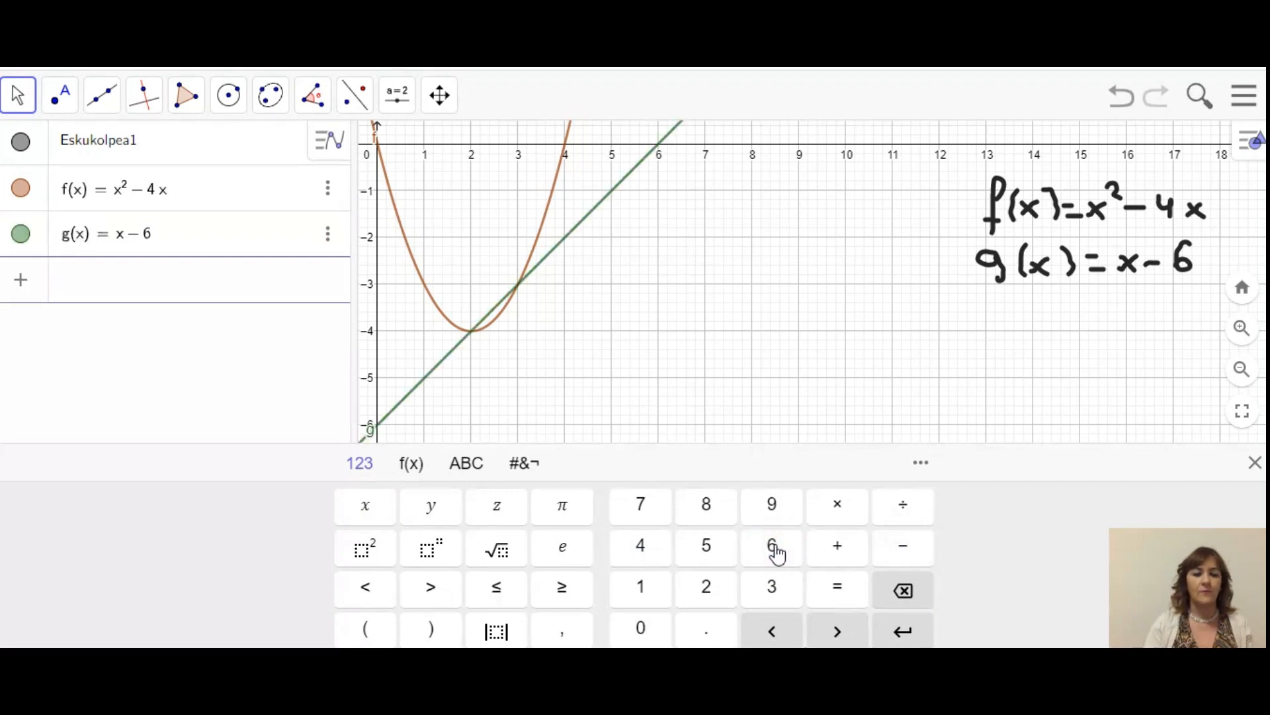
pyautogui.click(1256, 461)
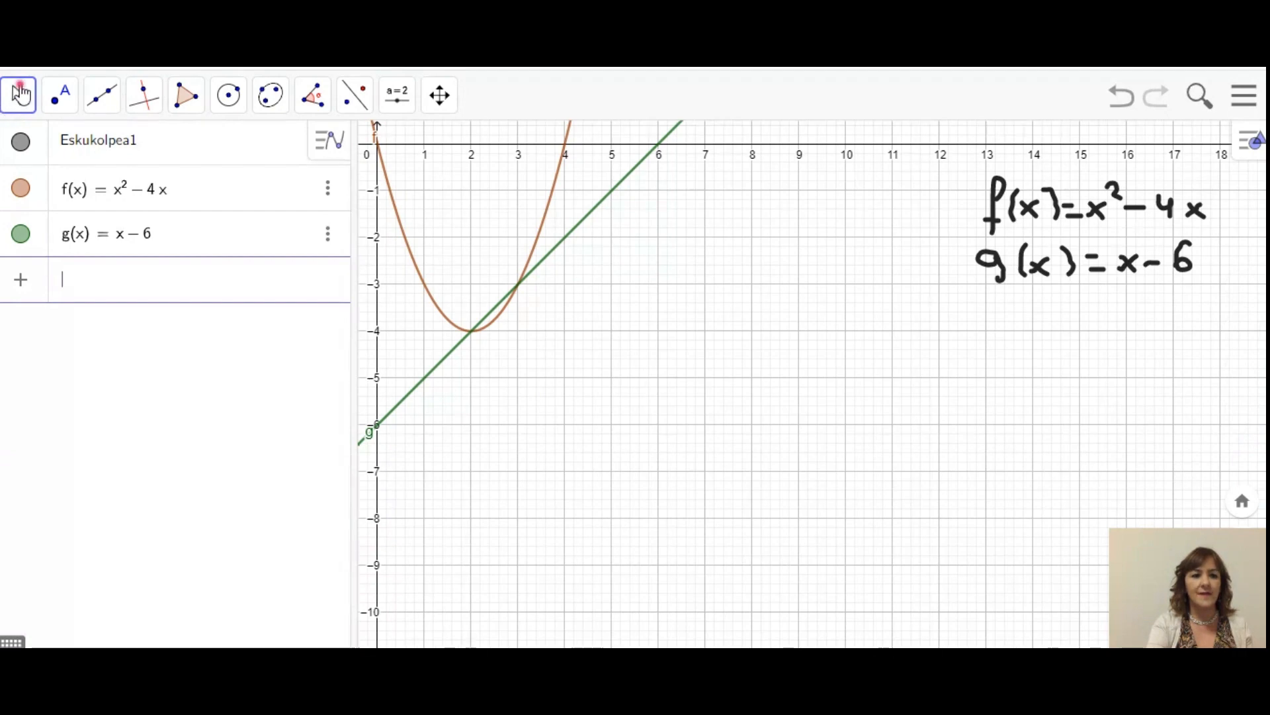
# Step: Shade the small region enclosed between the parabola and the line with freehand Pen strokes, and return to the Move tool
pyautogui.click(19, 93)
pyautogui.click(62, 219)
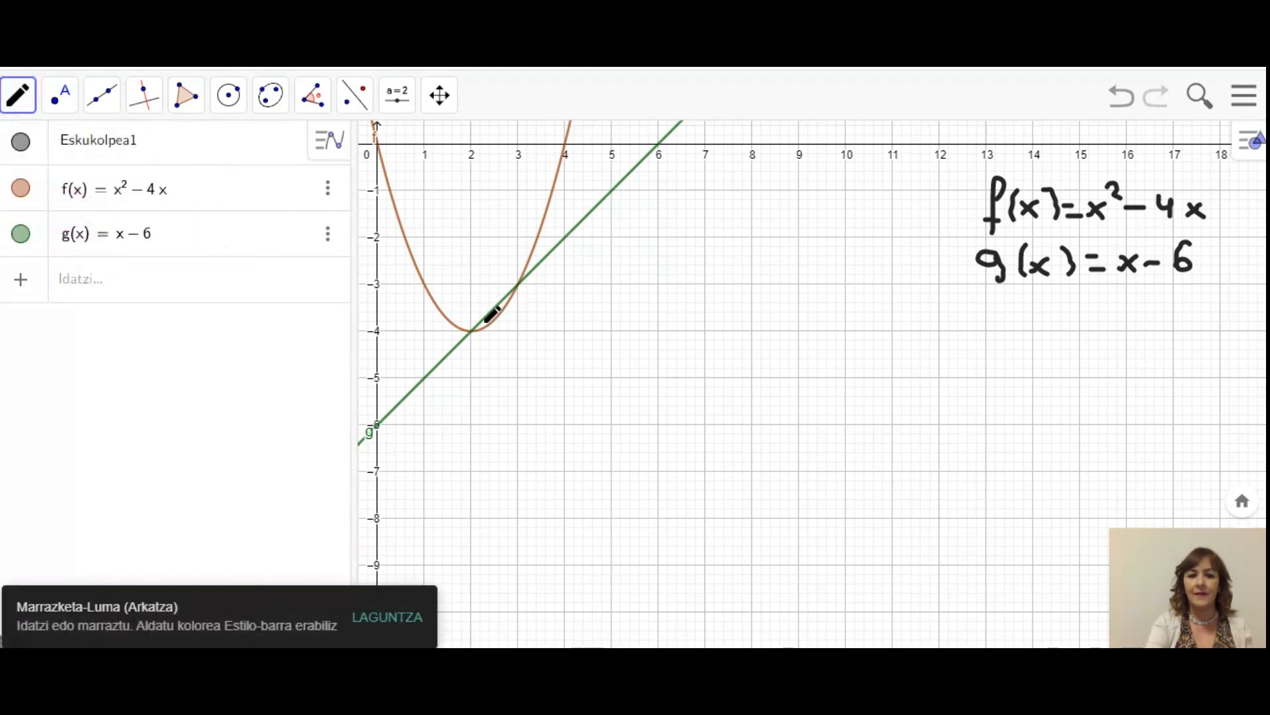
pyautogui.moveTo(479, 322); pyautogui.dragTo(481, 326)
pyautogui.moveTo(487, 318); pyautogui.dragTo(493, 321)
pyautogui.moveTo(496, 311); pyautogui.dragTo(507, 305)
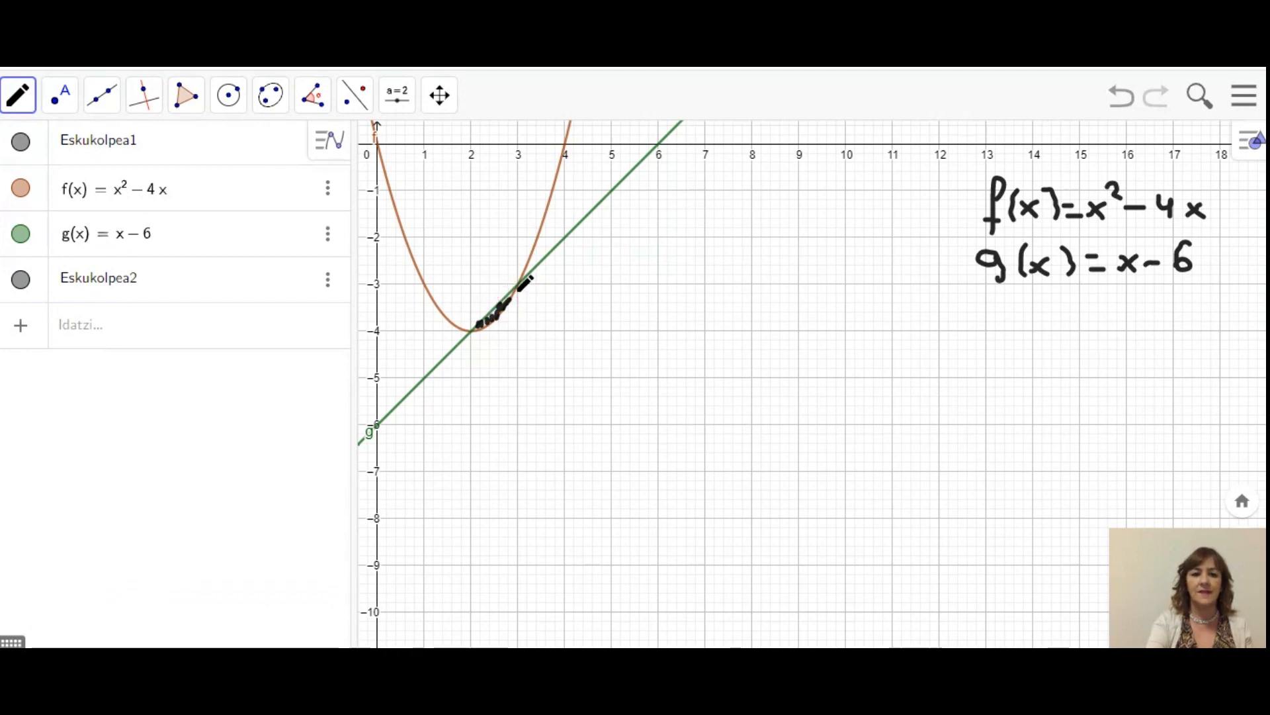
pyautogui.click(18, 96)
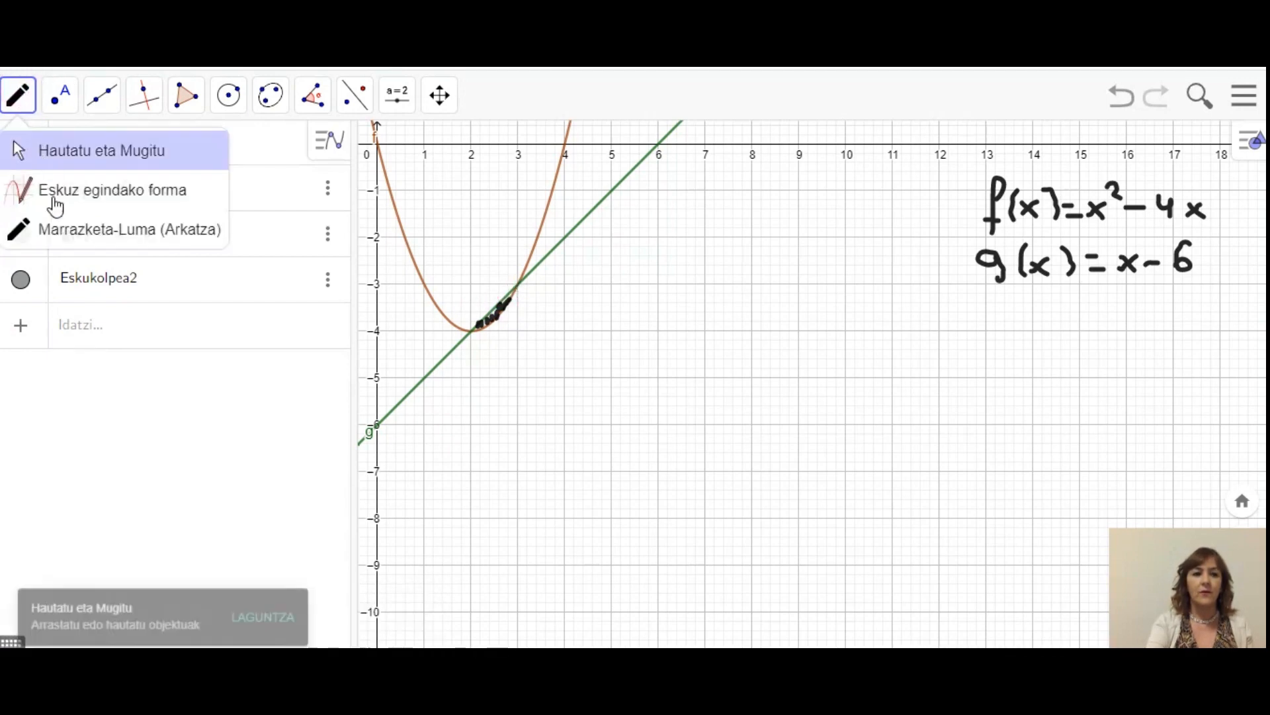
pyautogui.click(63, 150)
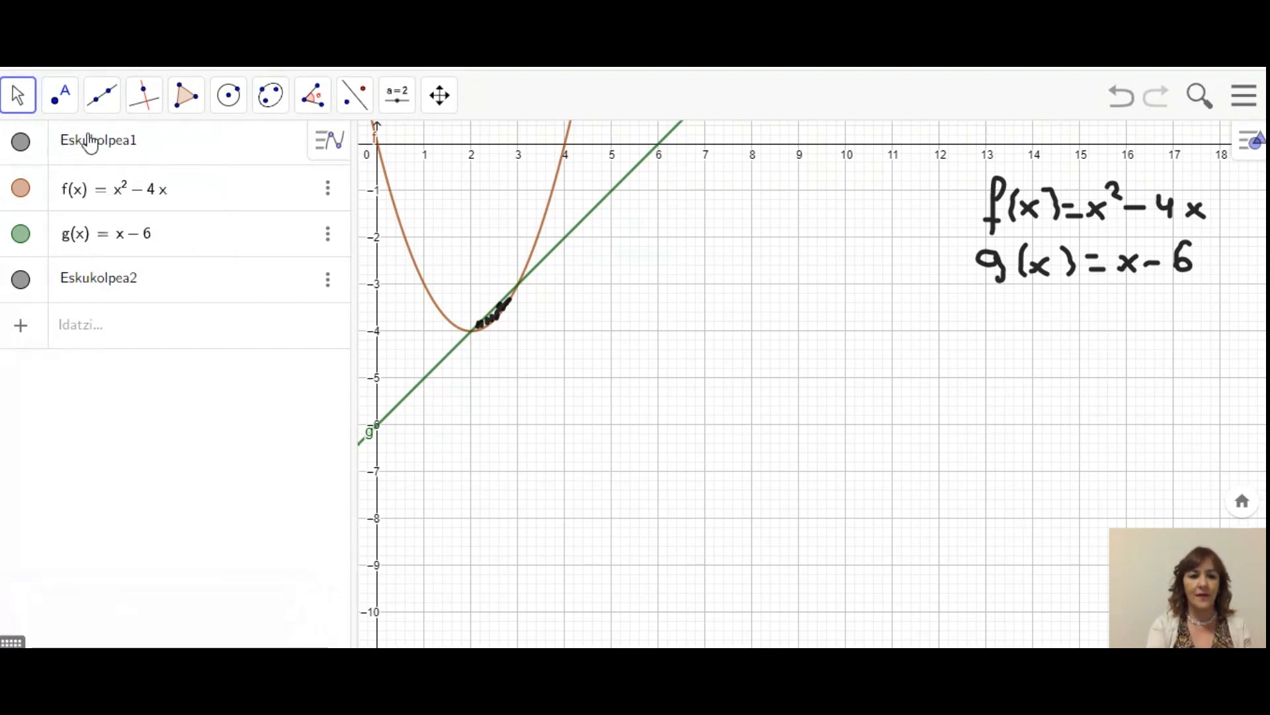
pyautogui.click(469, 328)
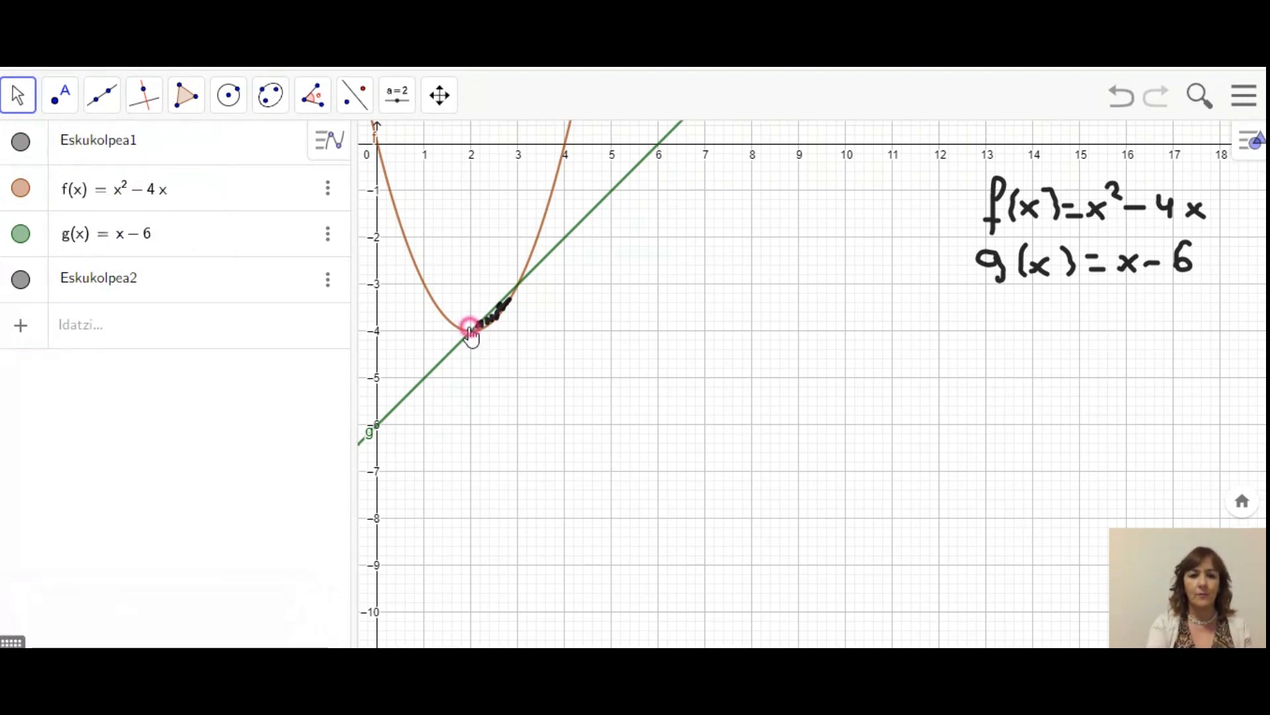
pyautogui.click(519, 284)
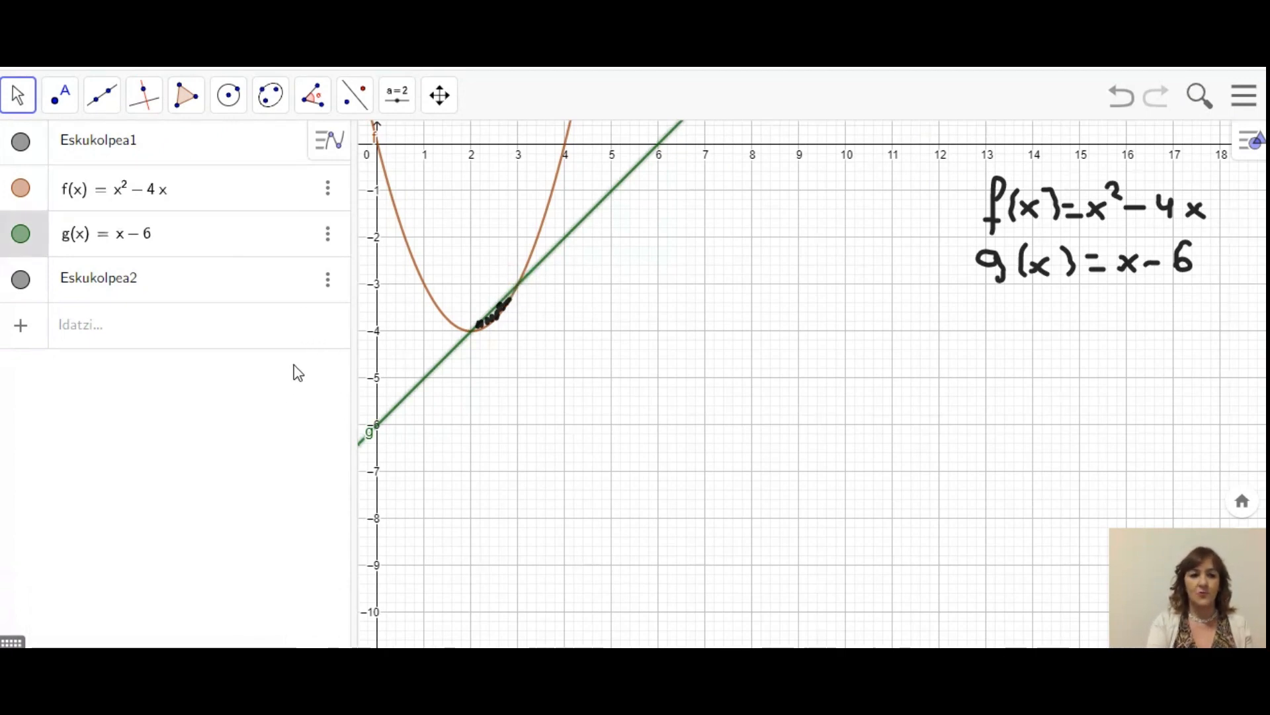
# Step: Create the intersection points of f and g with the command Ebaki(f, g, -10, 10), using its two-curve, two-parameter form
pyautogui.click(138, 333)
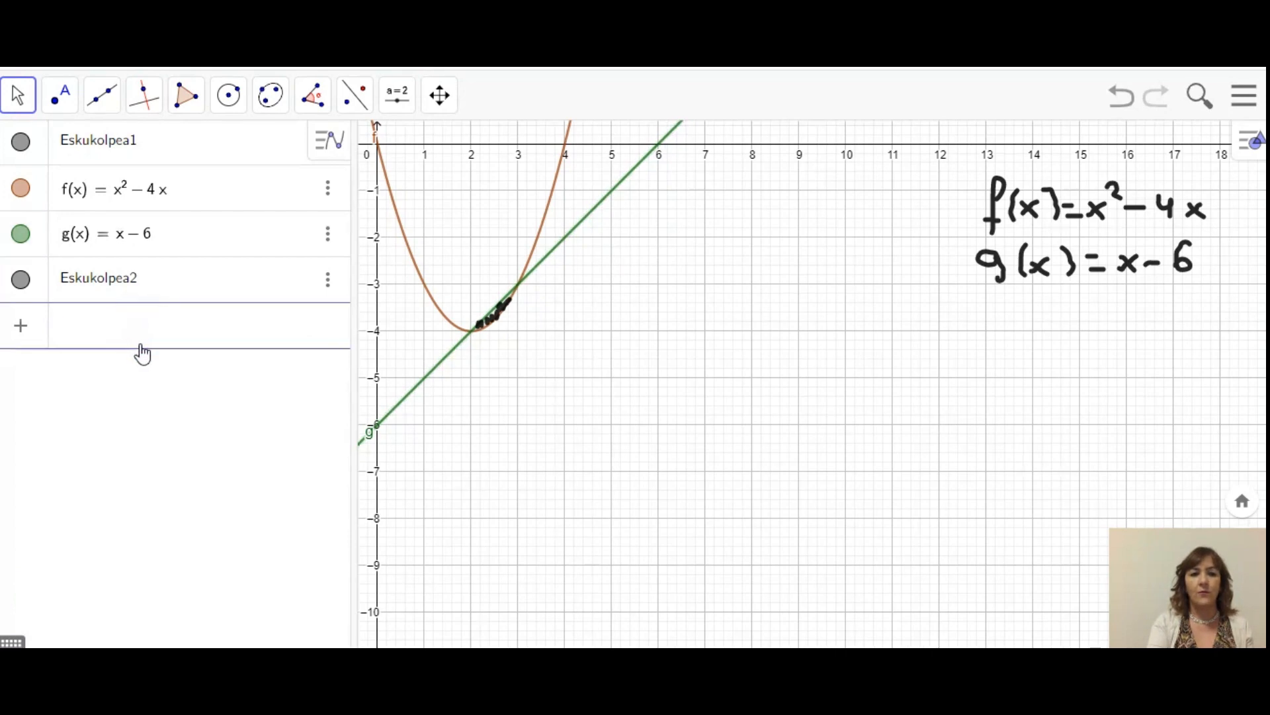
pyautogui.write('e')
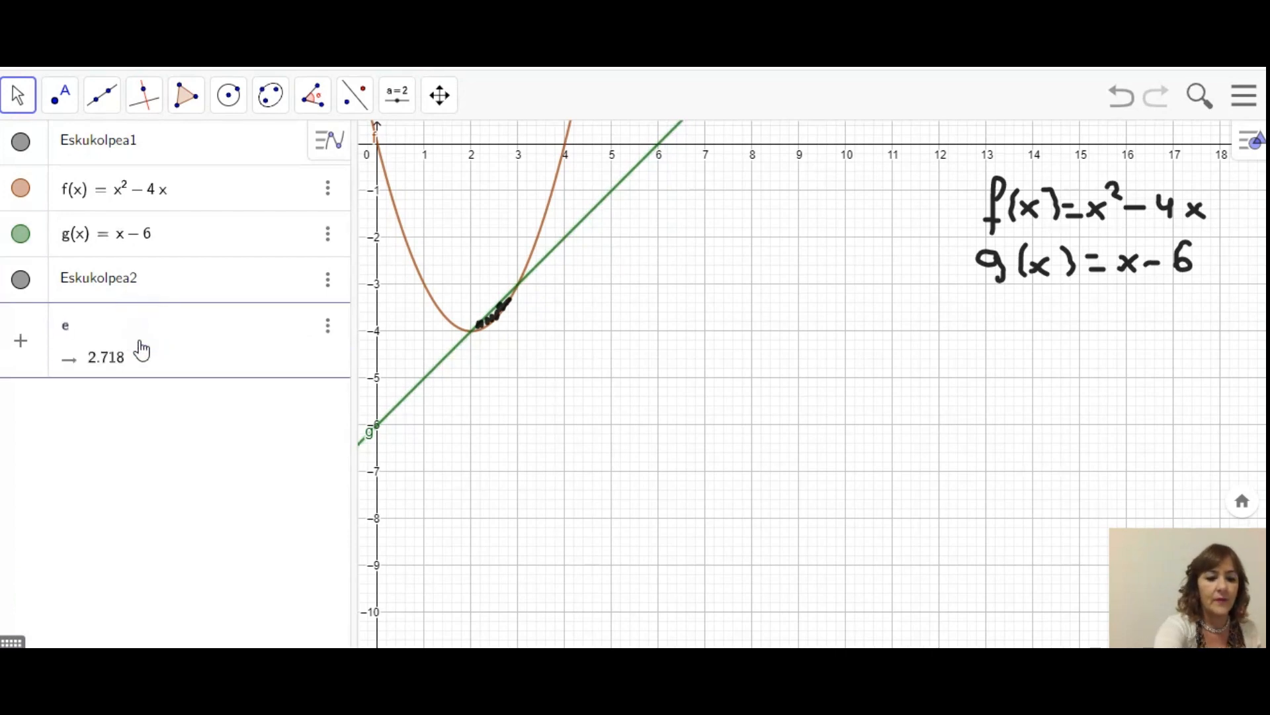
pyautogui.write('ba')
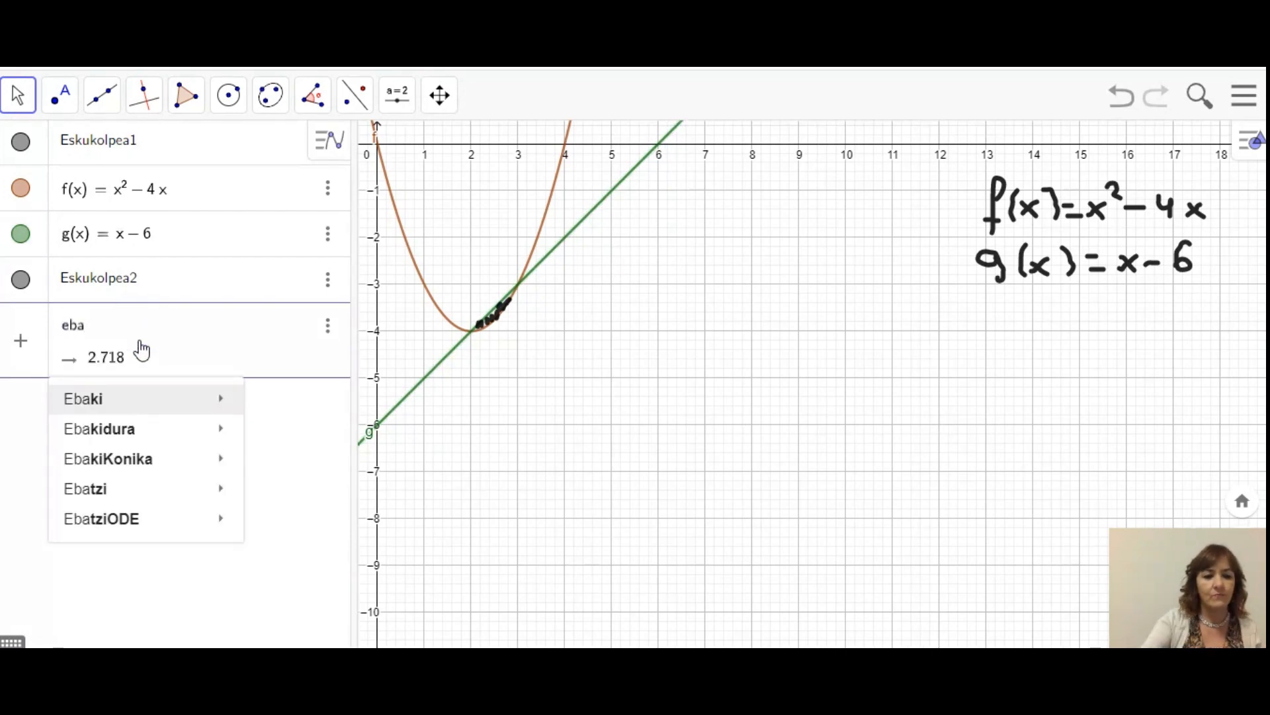
pyautogui.moveTo(164, 485)
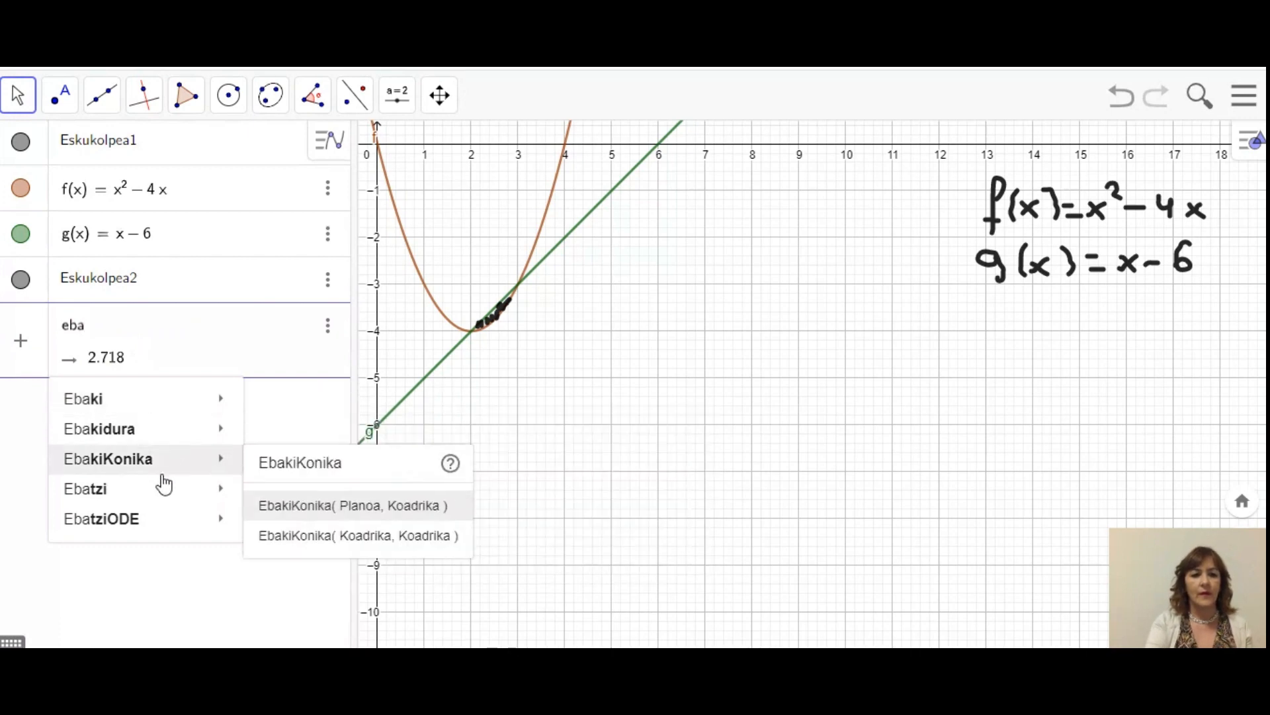
pyautogui.moveTo(191, 405)
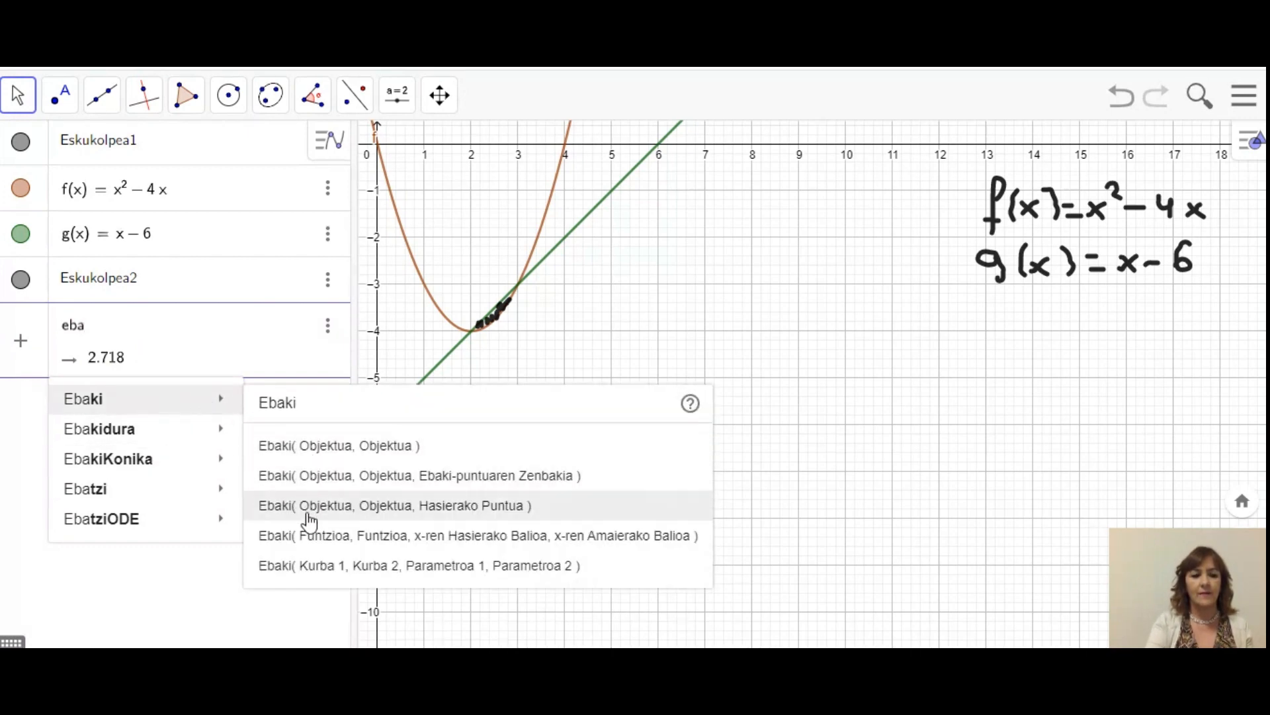
pyautogui.click(312, 566)
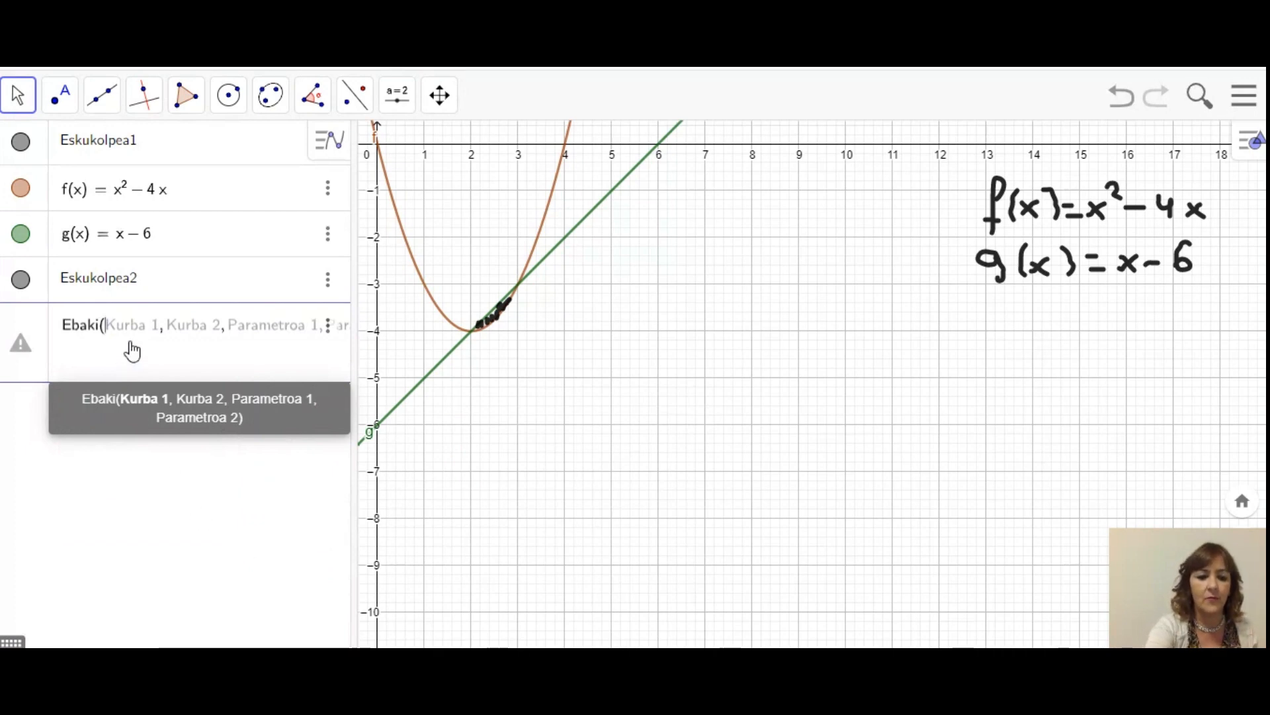
pyautogui.write('f,')
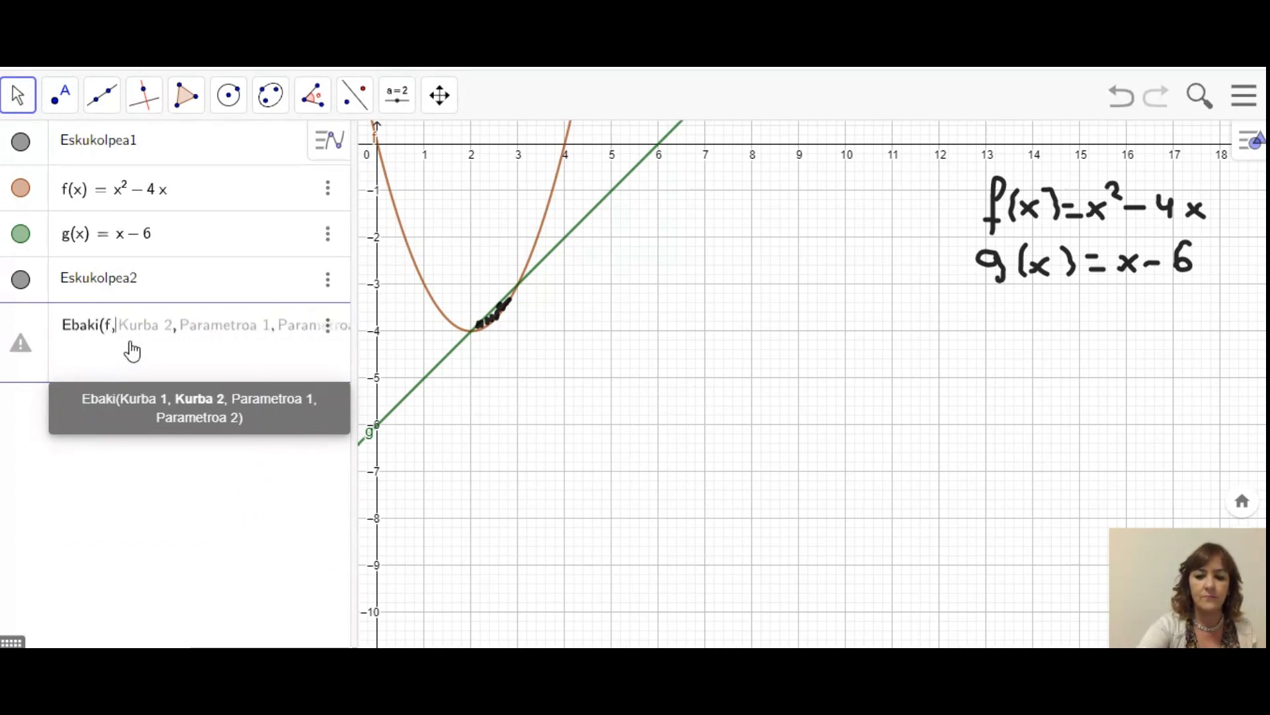
pyautogui.write('g')
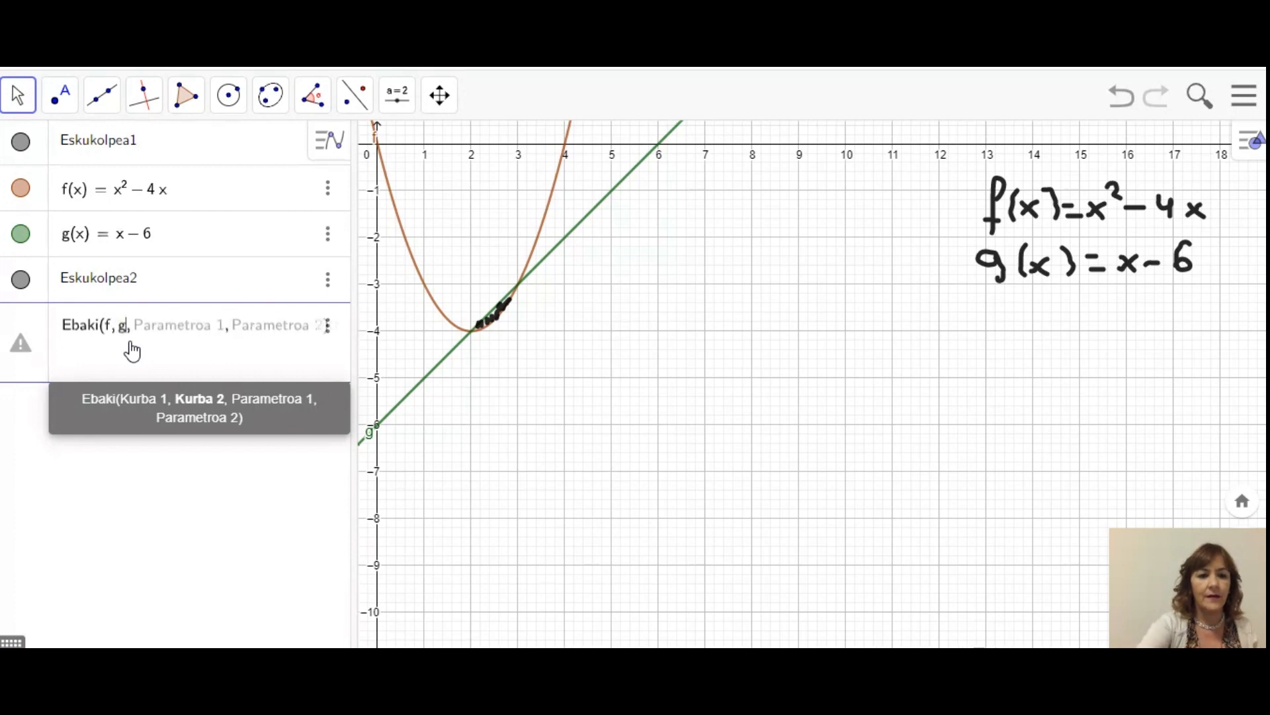
pyautogui.write(',')
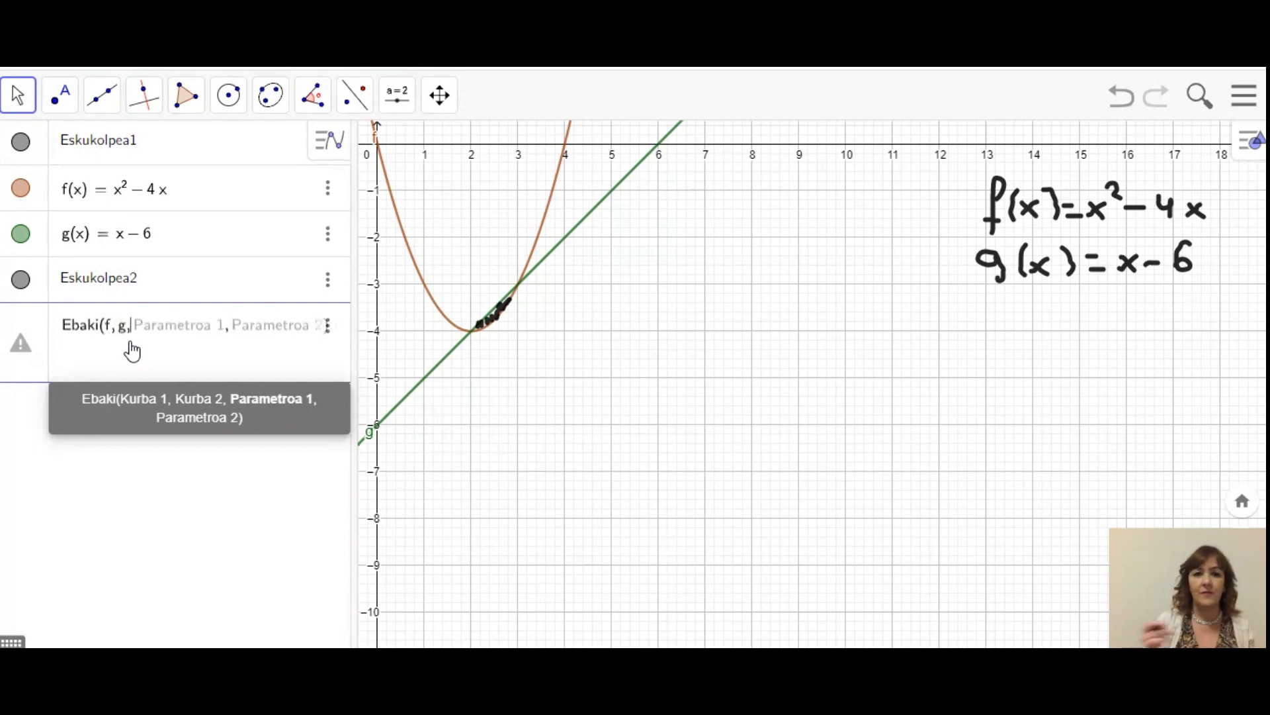
pyautogui.write('-10,')
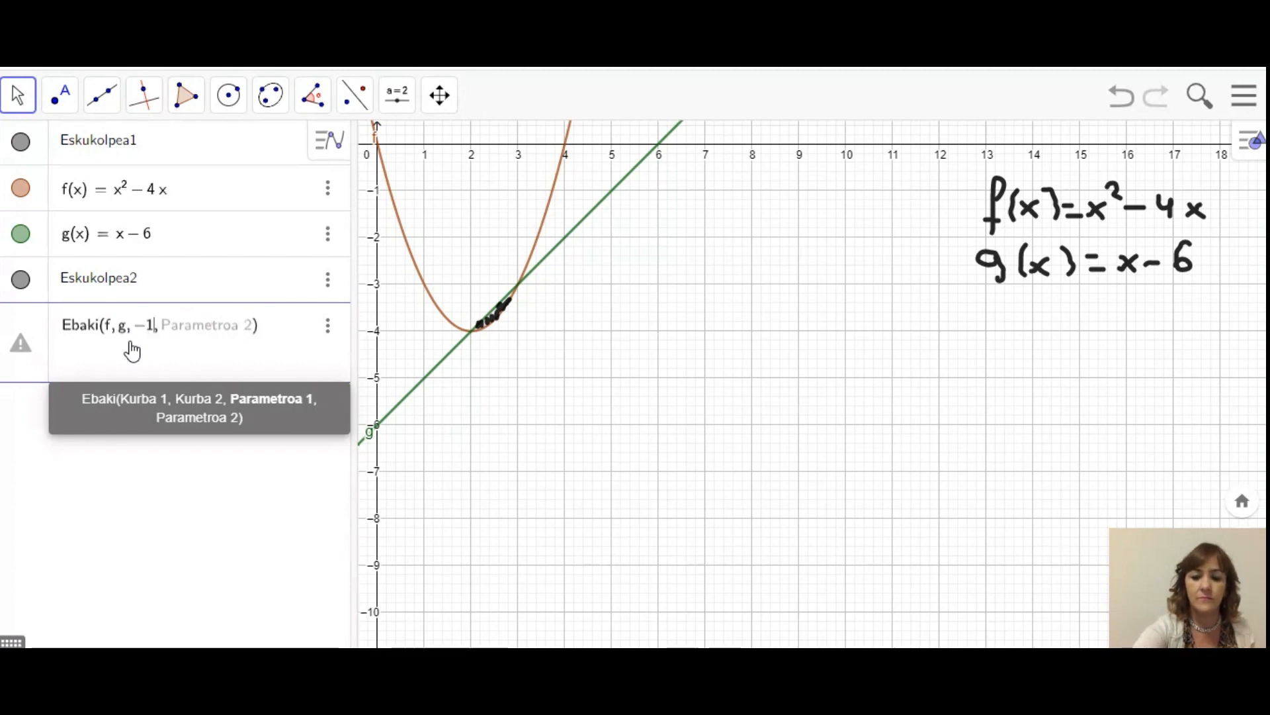
pyautogui.write('10')
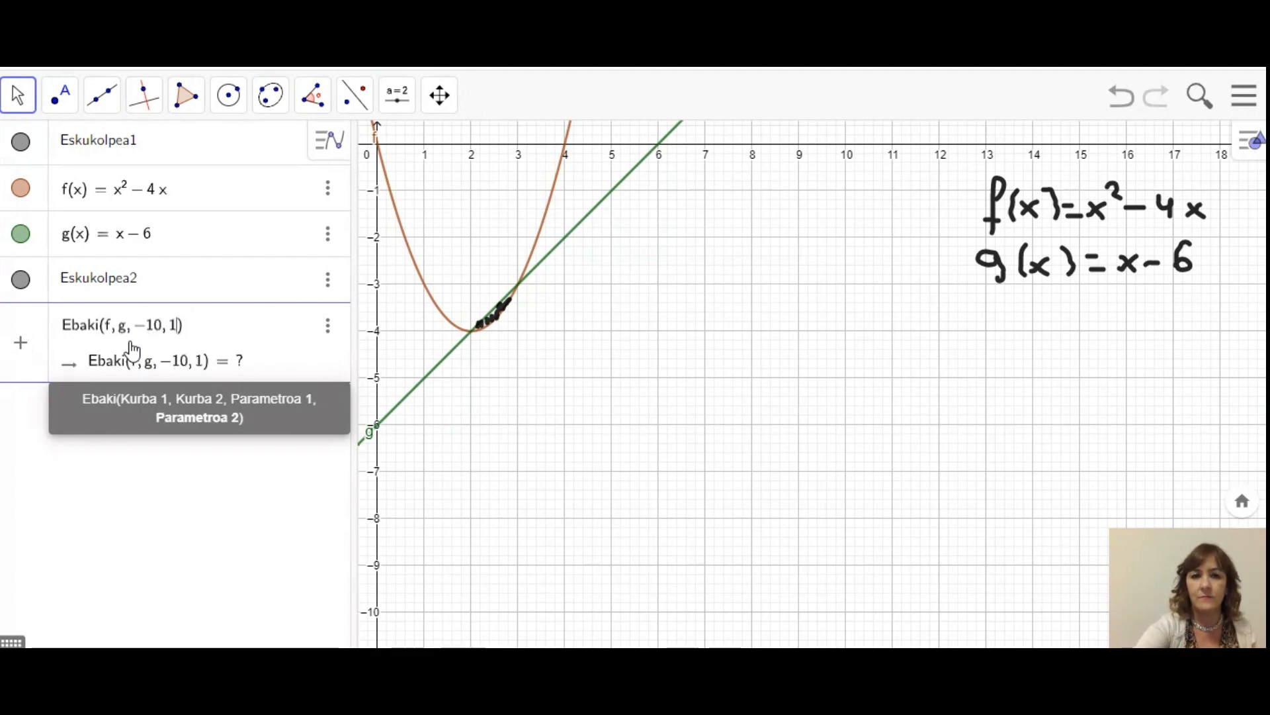
pyautogui.press('Return')
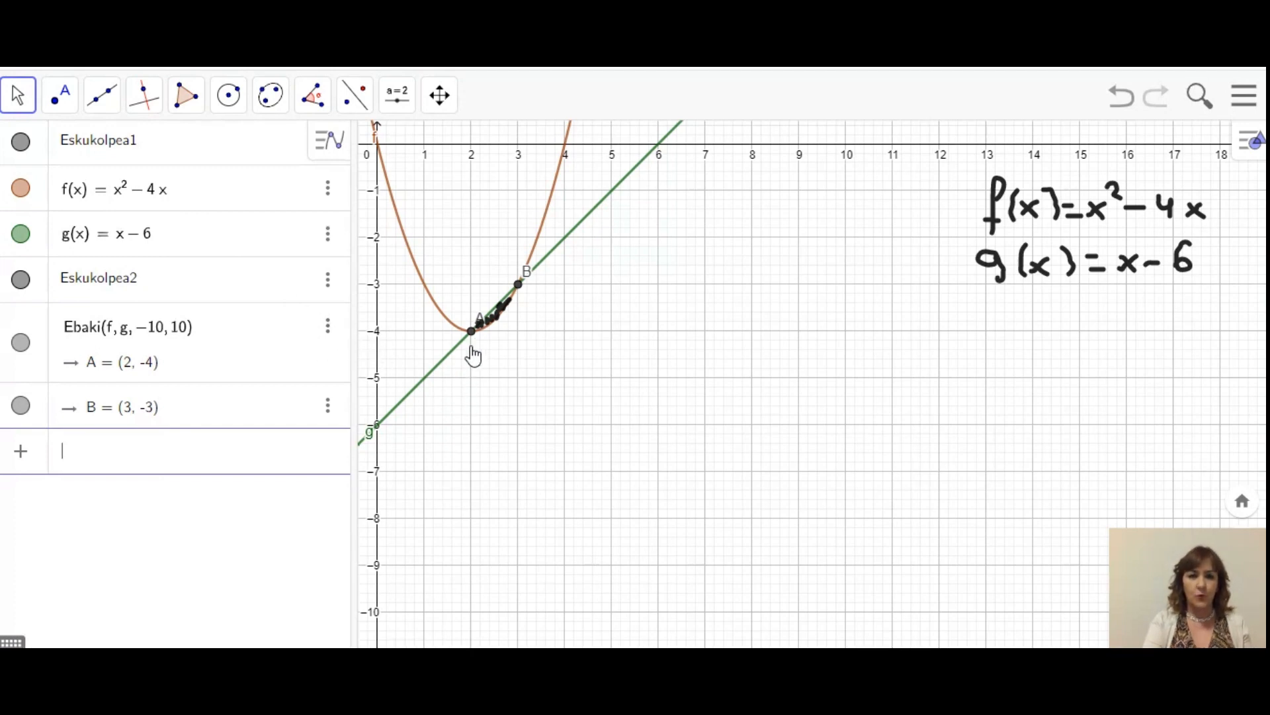
# Step: Start a new definition named azalera as an absolute value, using the abs function
pyautogui.click(128, 366)
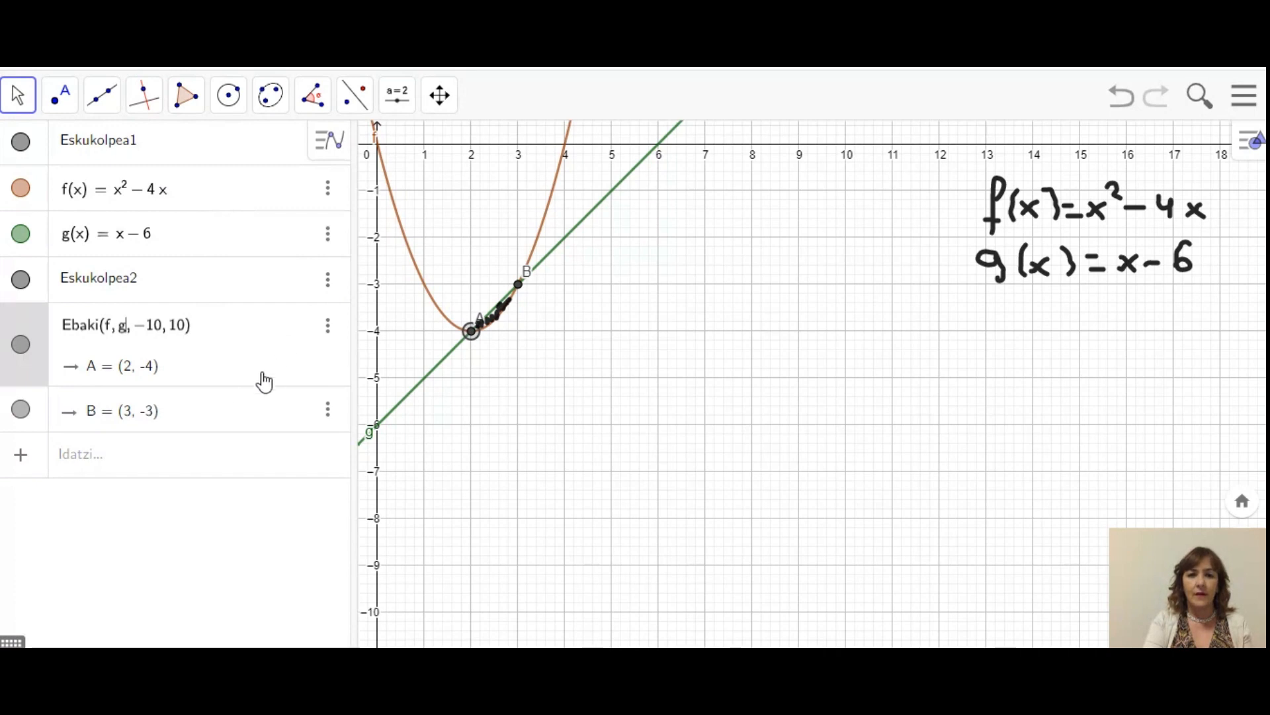
pyautogui.click(158, 458)
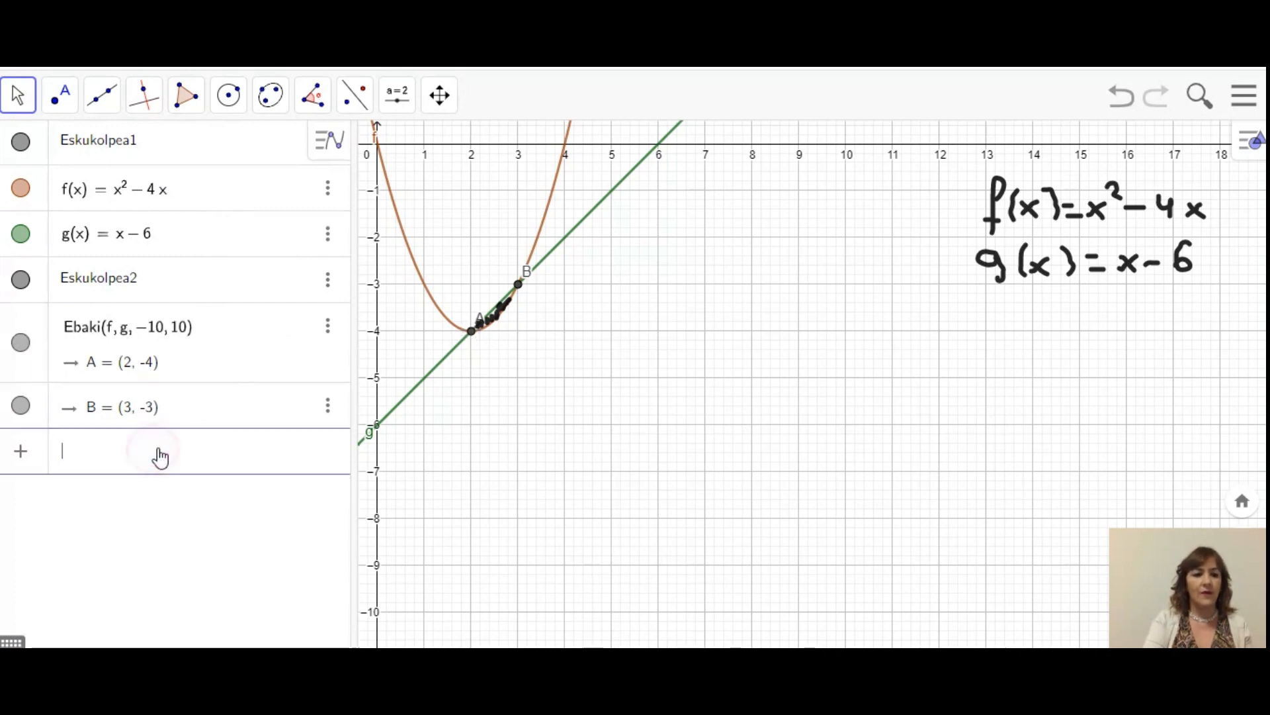
pyautogui.write('azalera')
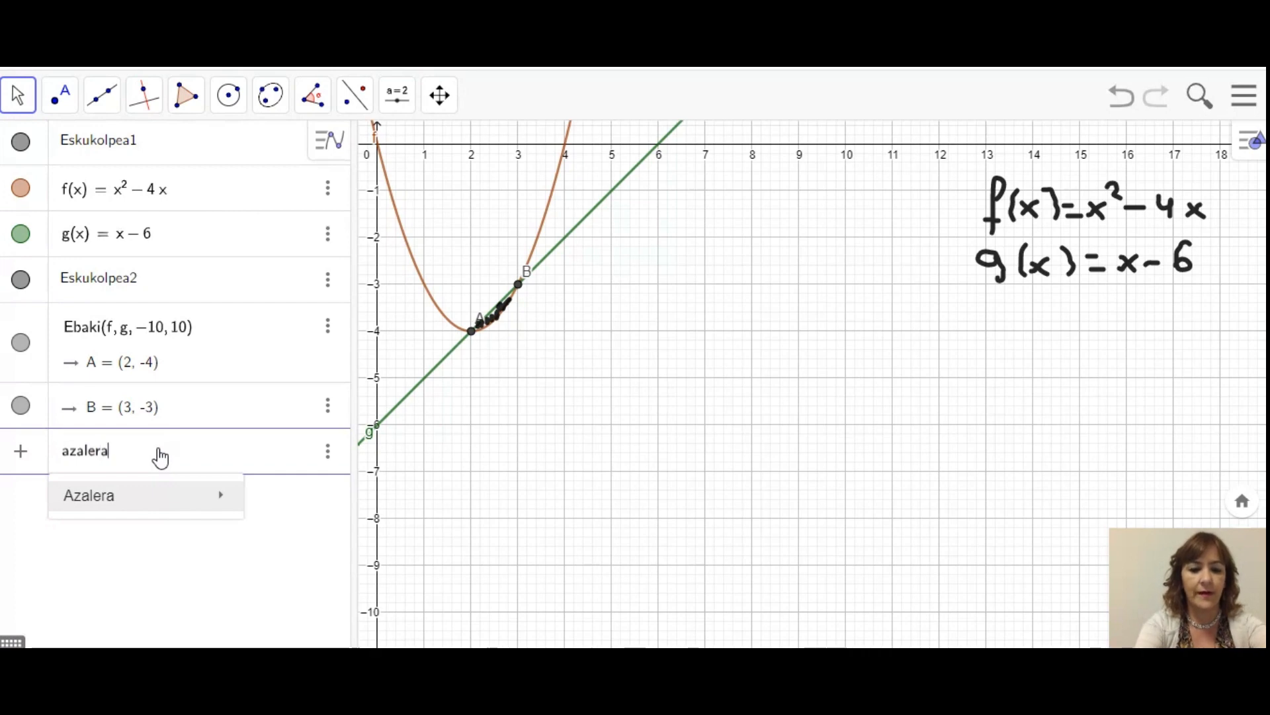
pyautogui.write(' =')
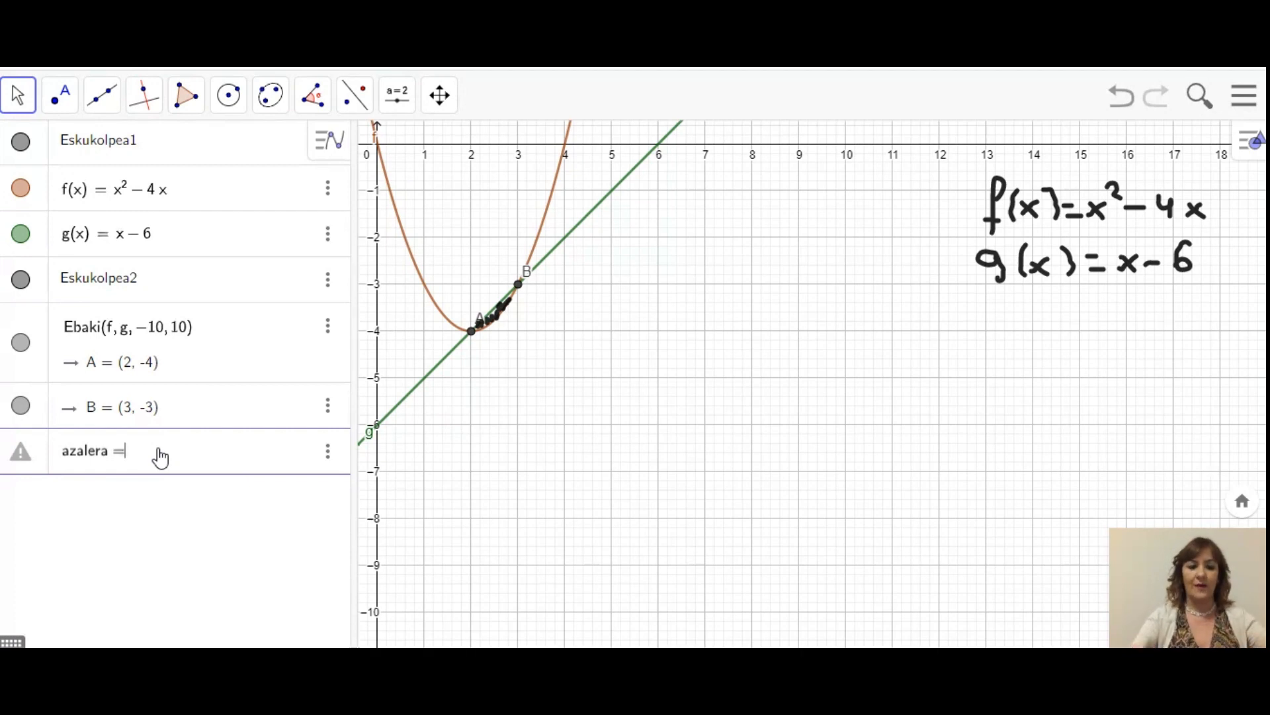
pyautogui.write('abs')
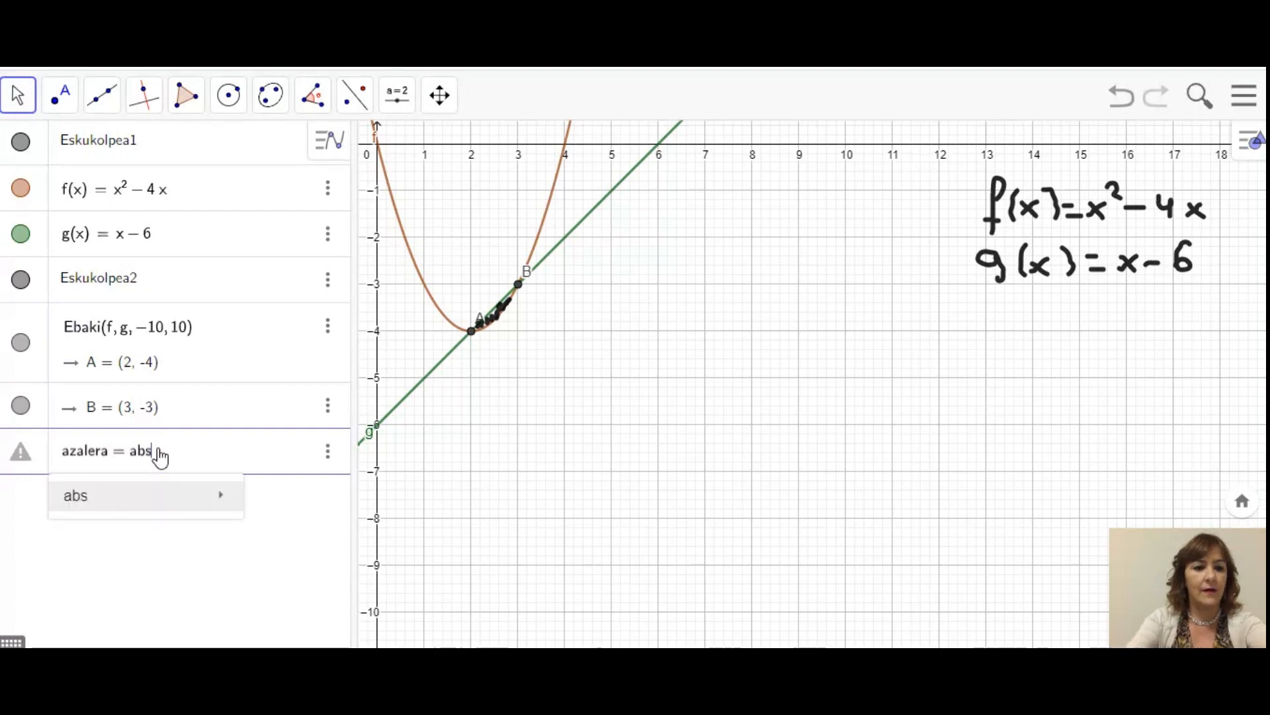
pyautogui.moveTo(204, 499)
pyautogui.click(290, 542)
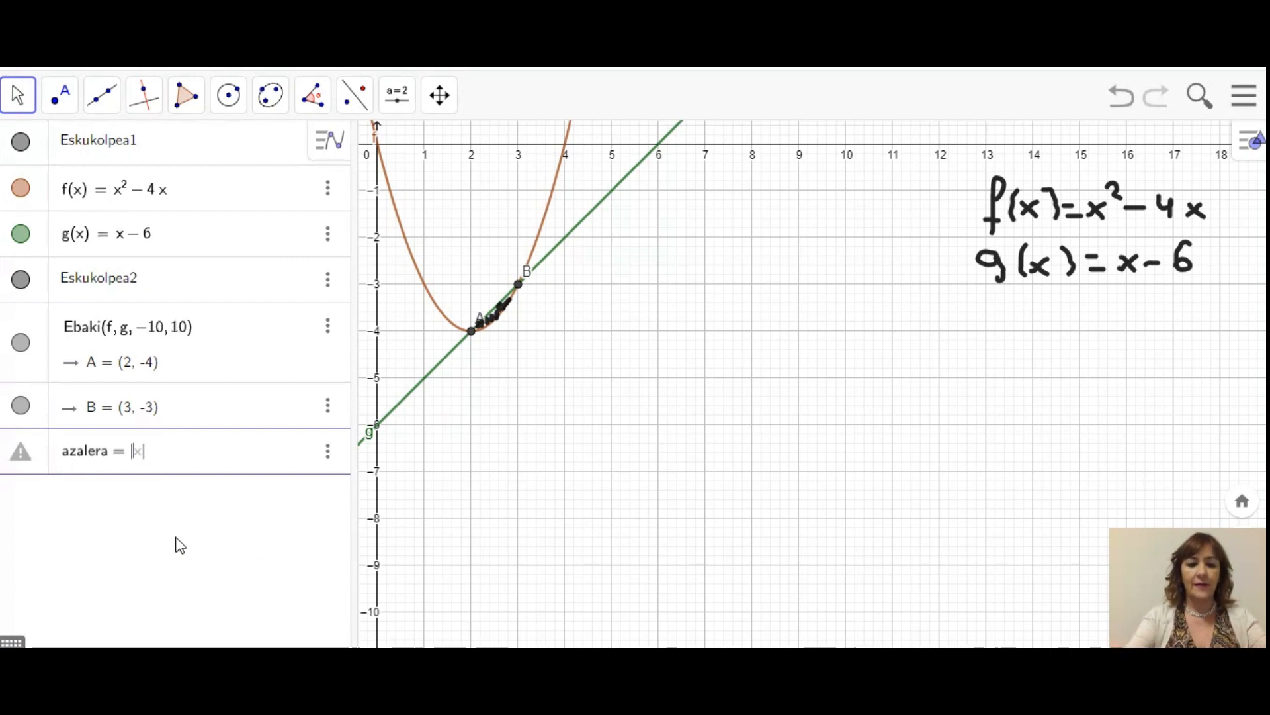
# Step: Insert the IntegralaArtean command with two functions and start and end x-values inside the absolute value, entering f and g as its functions
pyautogui.write('inte')
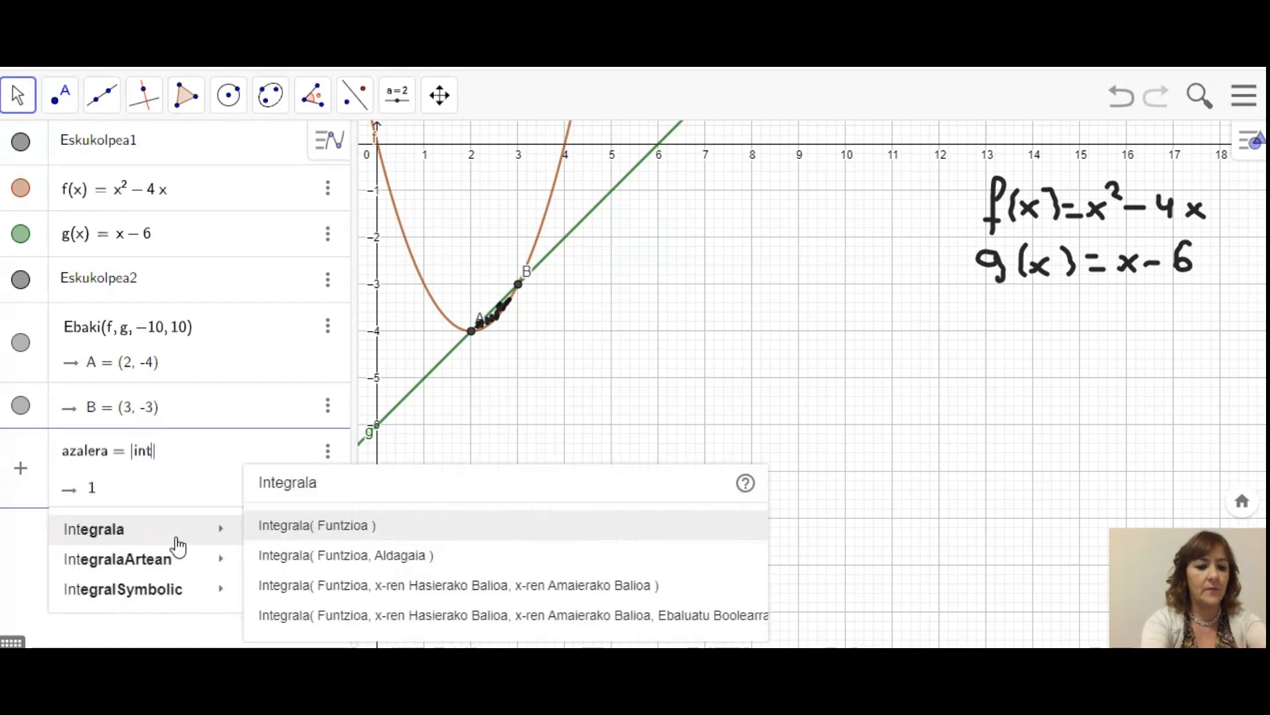
pyautogui.moveTo(195, 564)
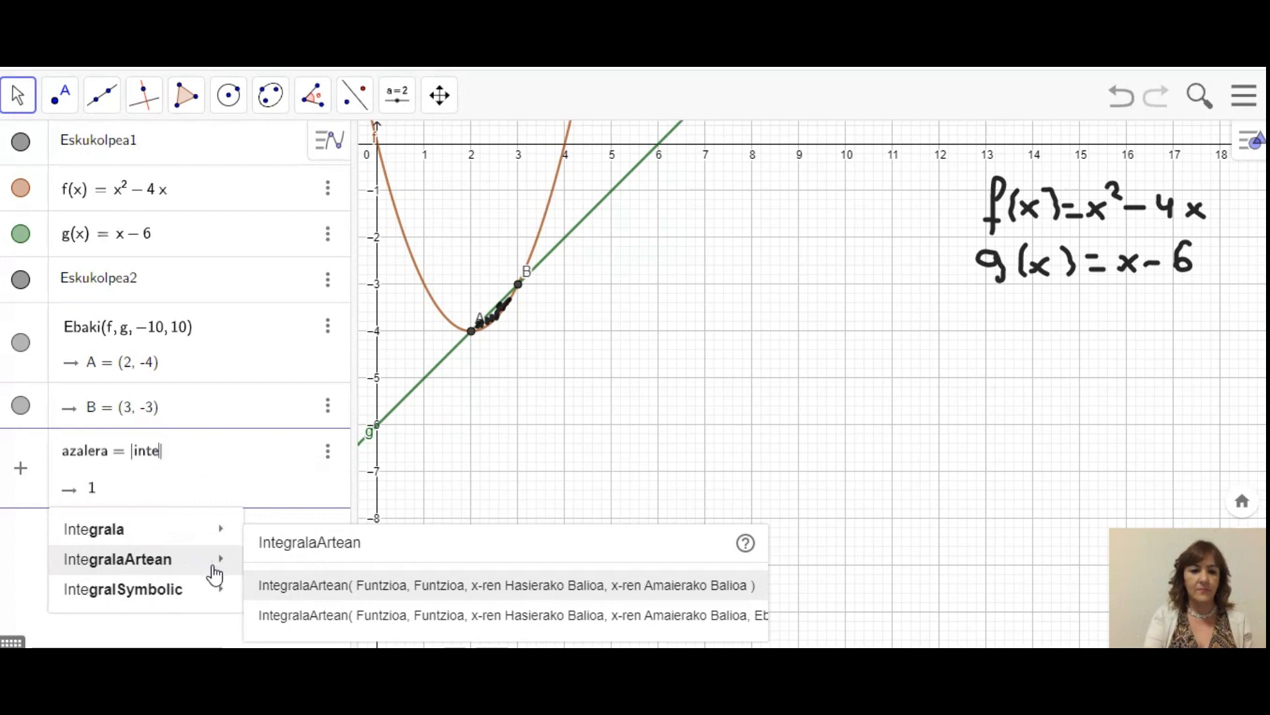
pyautogui.click(307, 587)
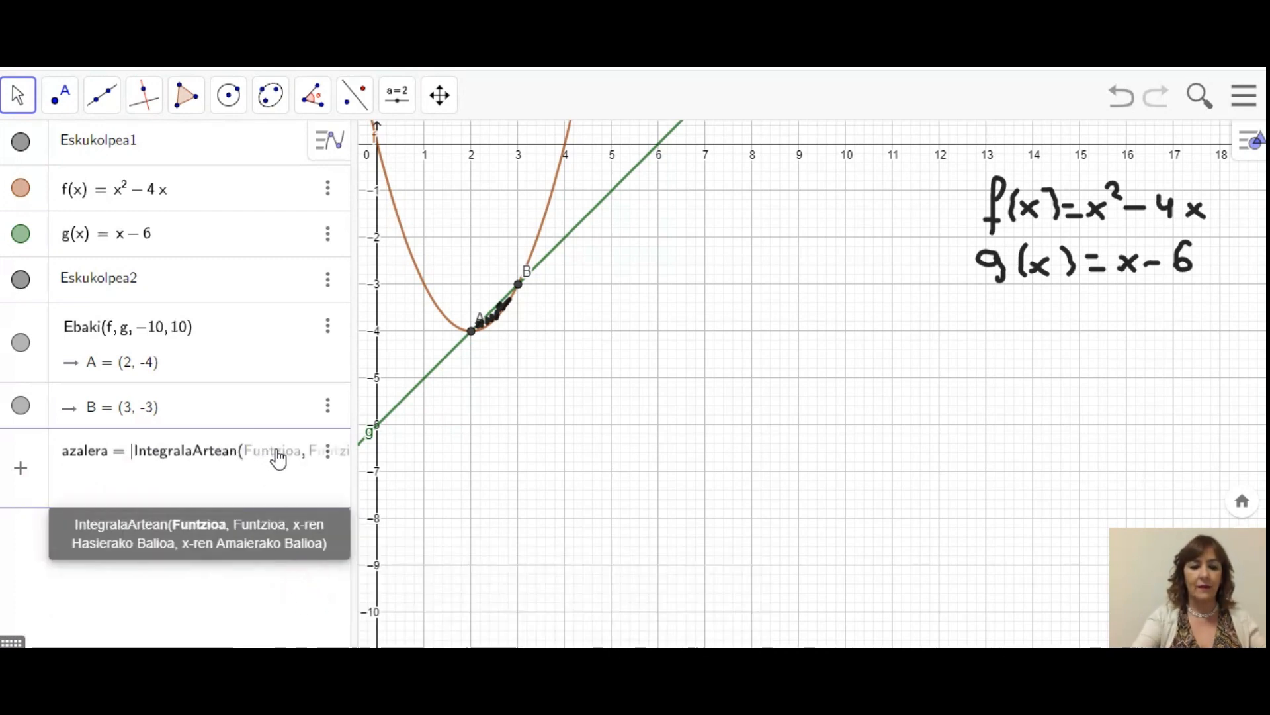
pyautogui.write('f')
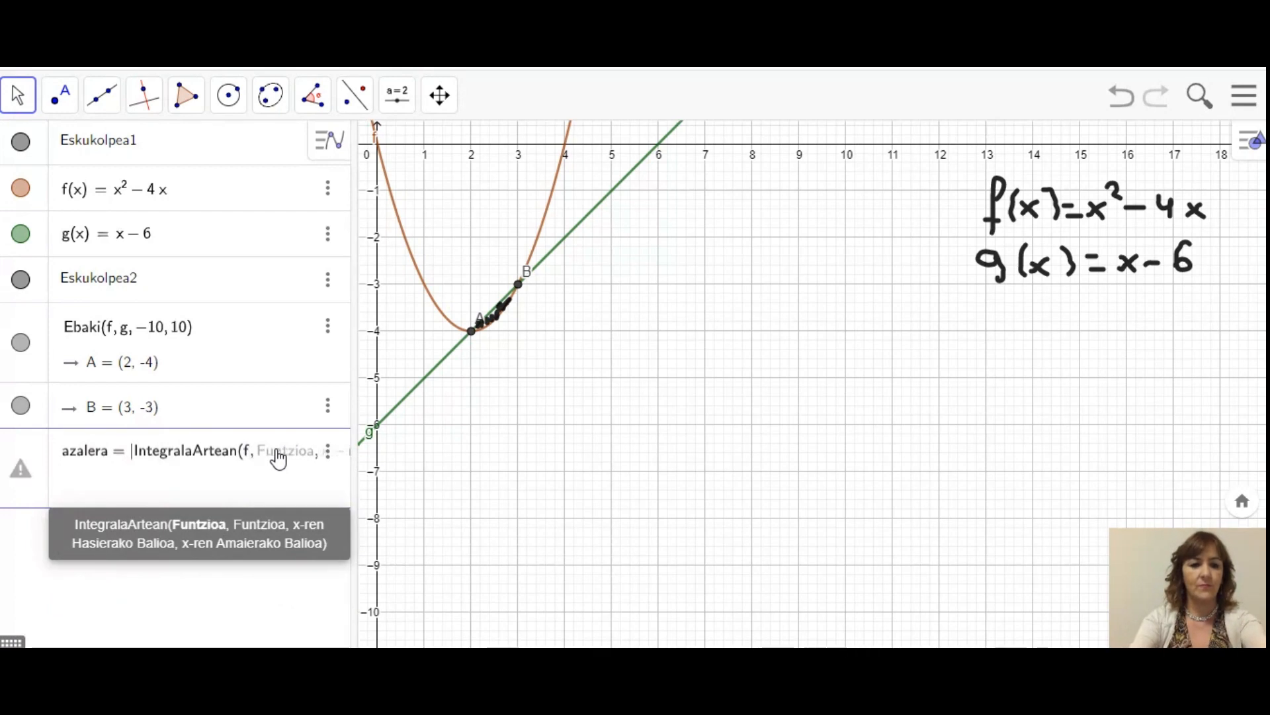
pyautogui.write(',g')
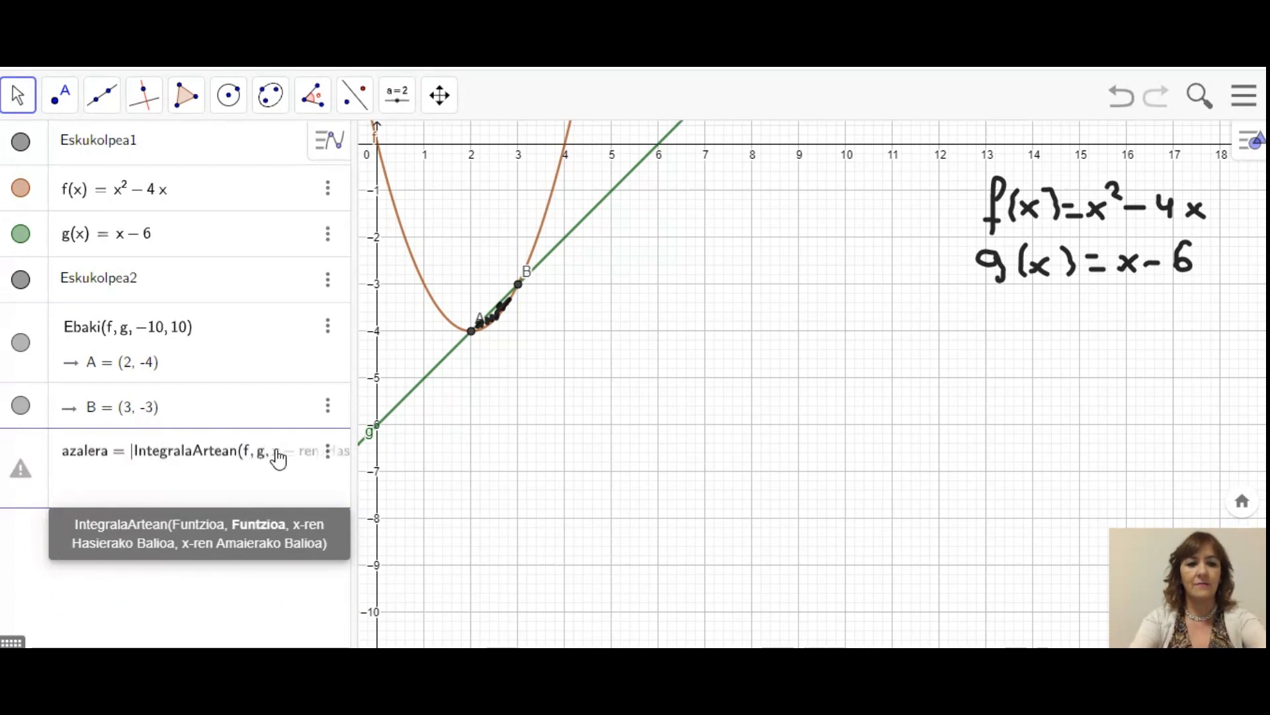
pyautogui.write(',')
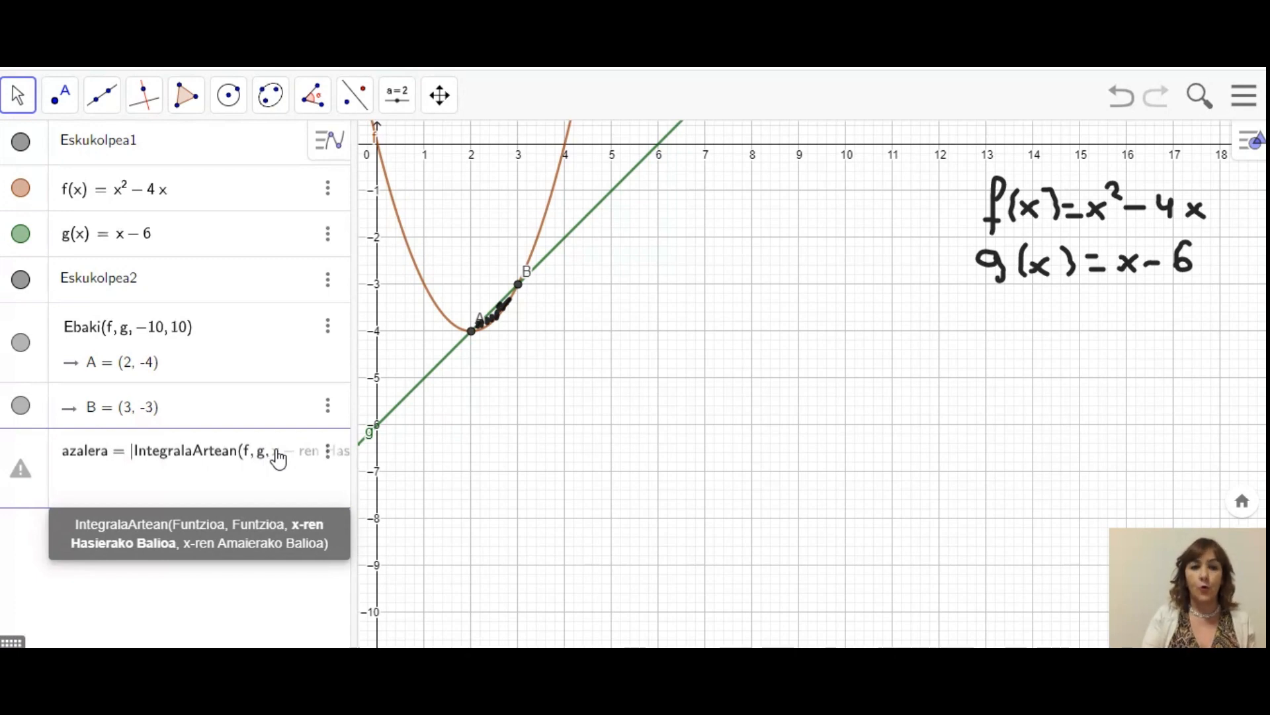
# Step: Set the integral's limits to x(A) and x(B), and complete the azalera definition
pyautogui.write('2')
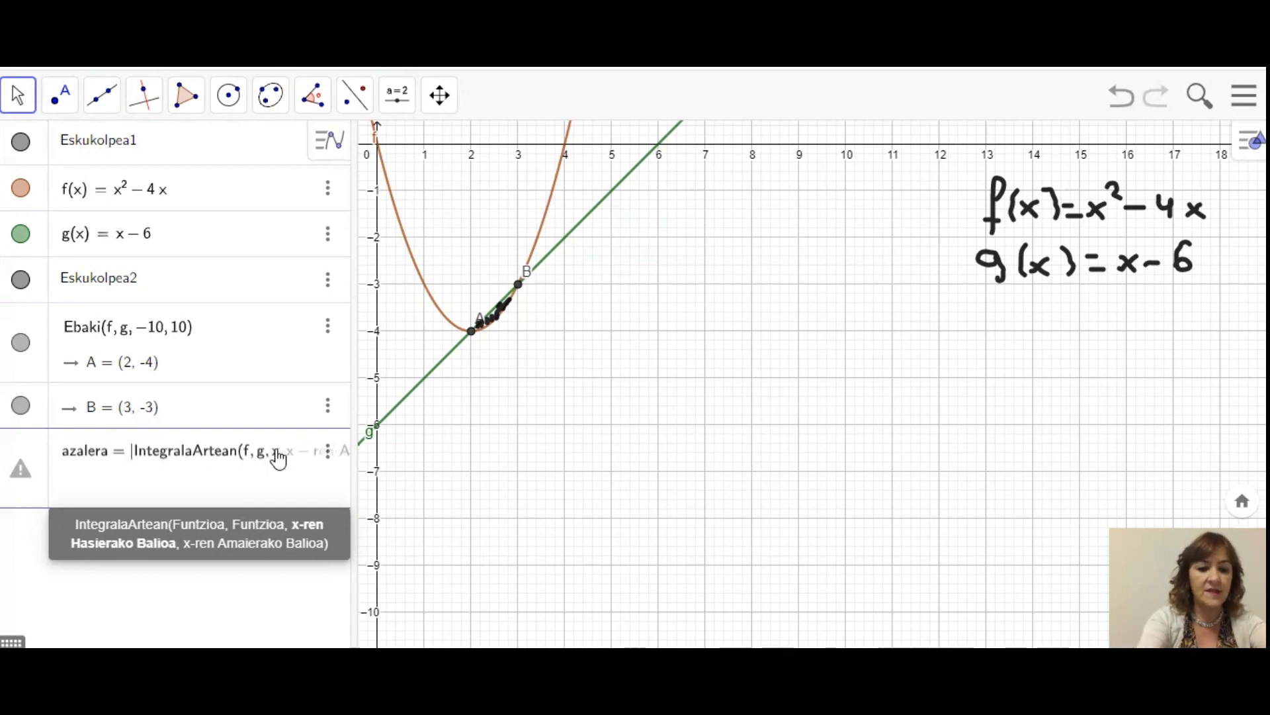
pyautogui.write('(A),')
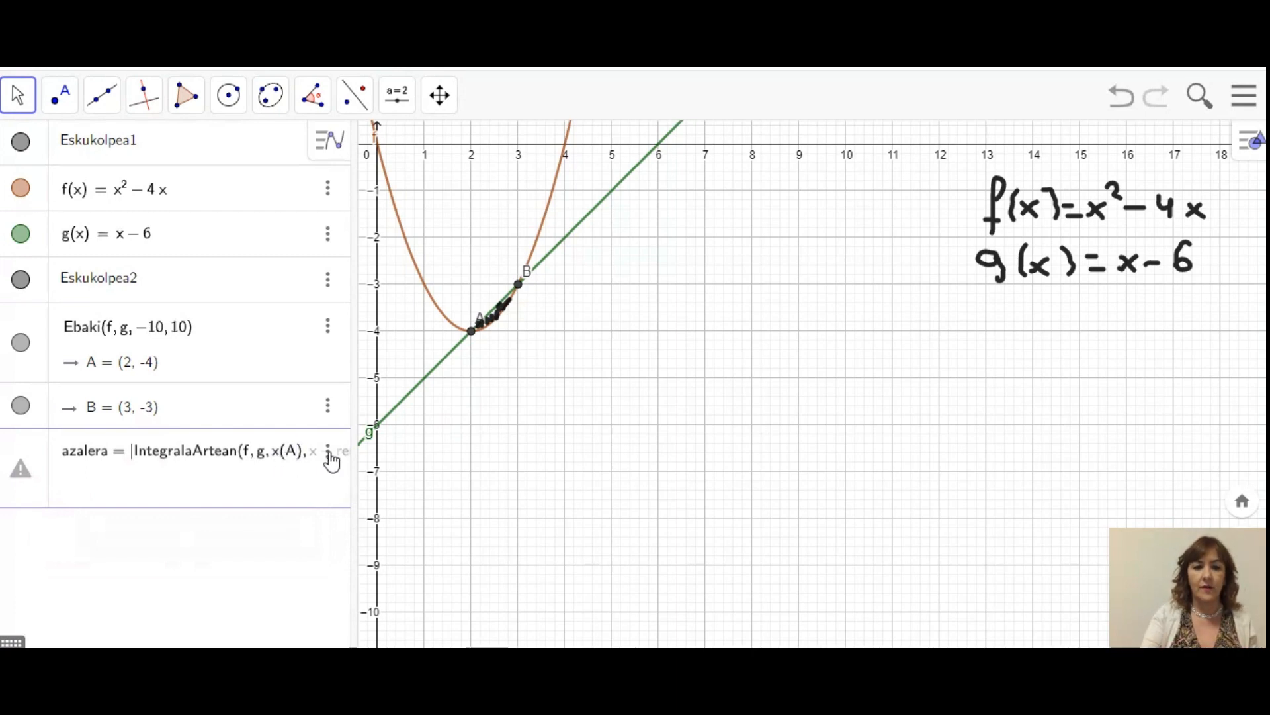
pyautogui.click(305, 452)
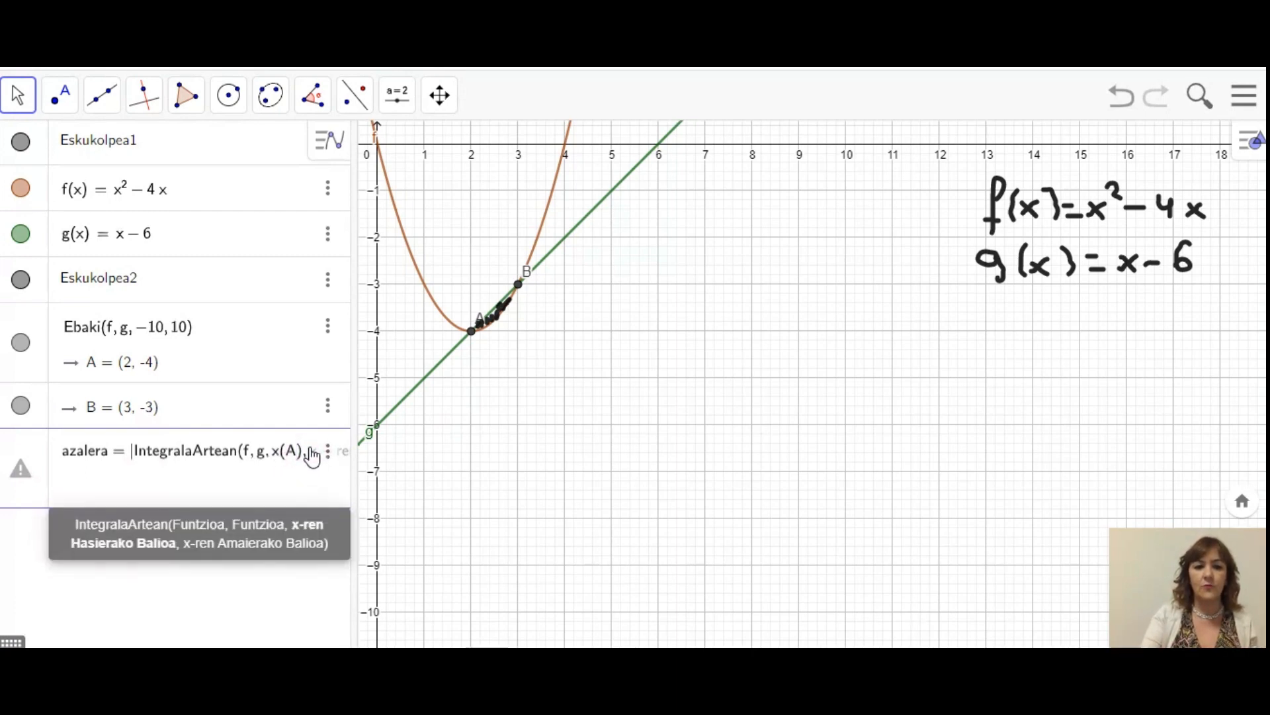
pyautogui.click(310, 450)
pyautogui.write('x')
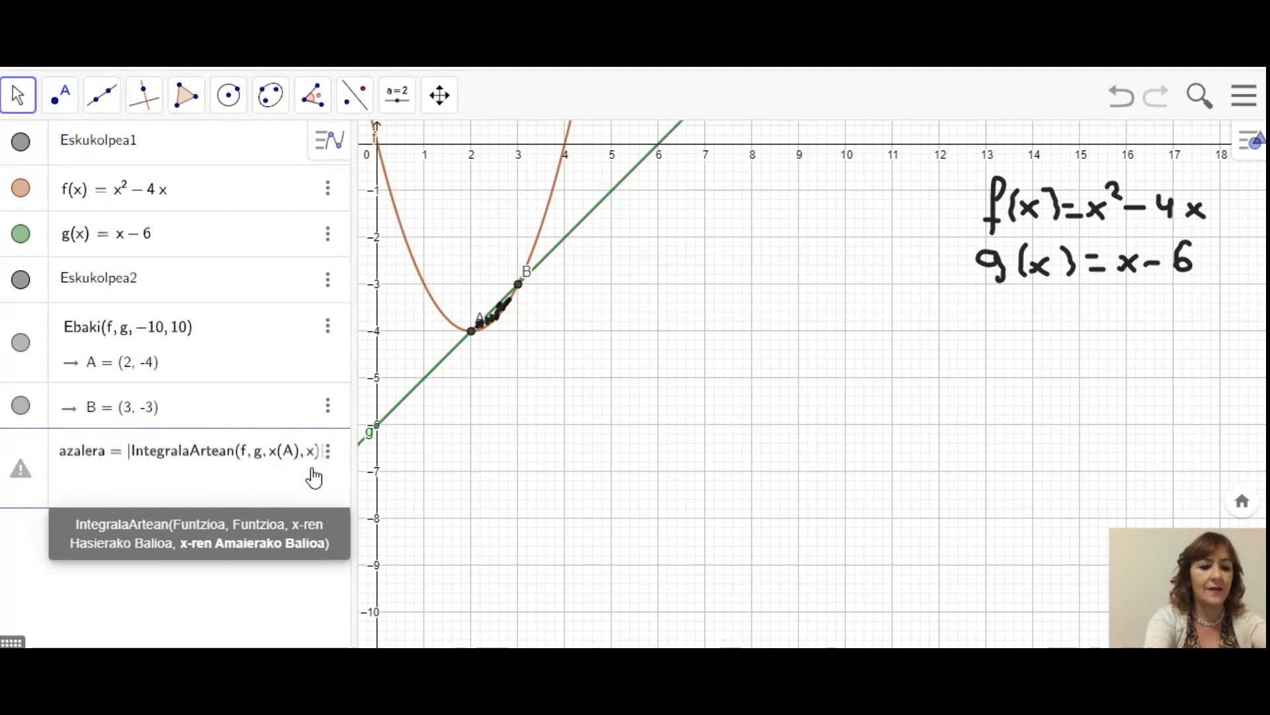
pyautogui.write('(B')
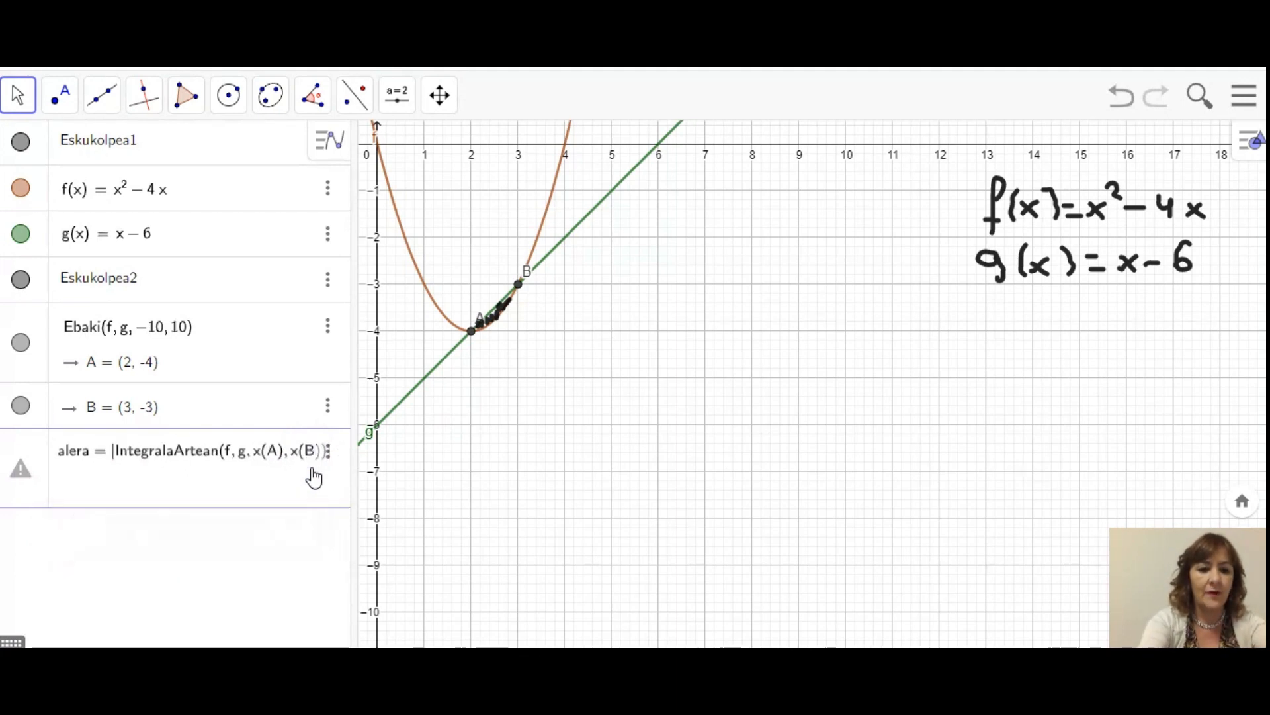
pyautogui.write(')|')
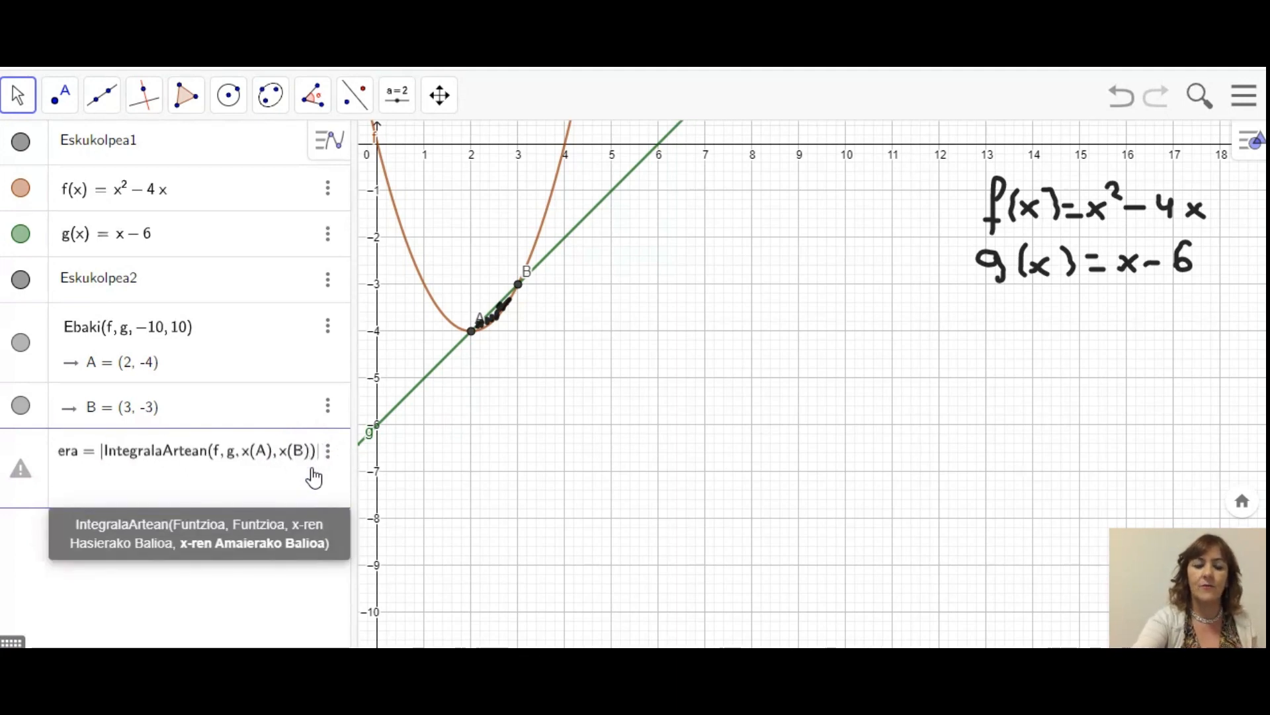
pyautogui.press('Return')
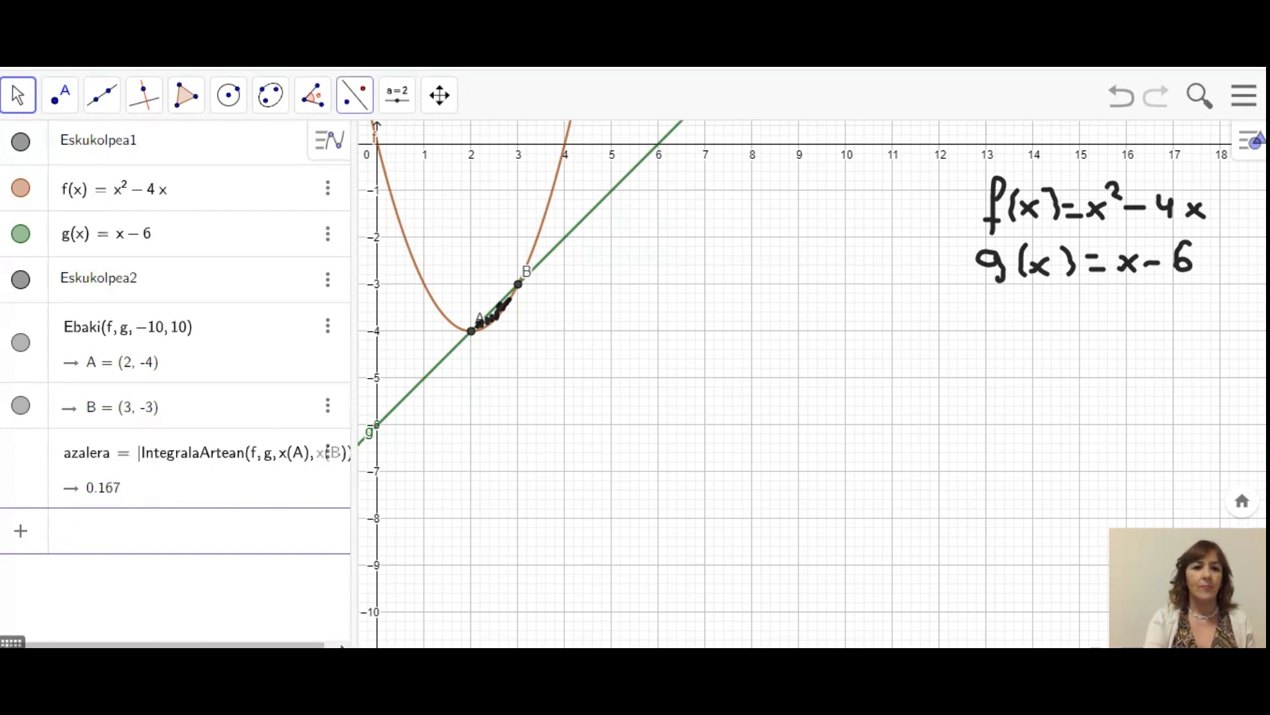
# Step: Add a text below the line g reading AZALERA= followed by the linked azalera object, and shift it slightly away from the curves
pyautogui.click(397, 96)
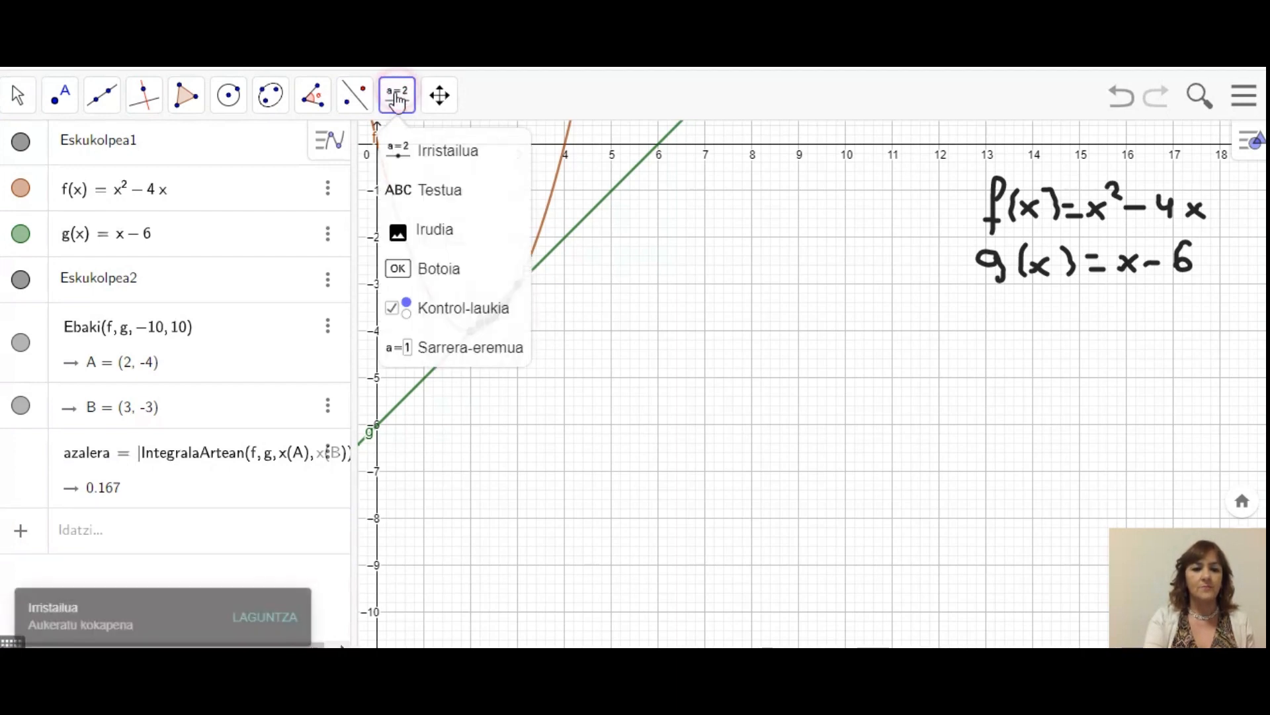
pyautogui.click(424, 189)
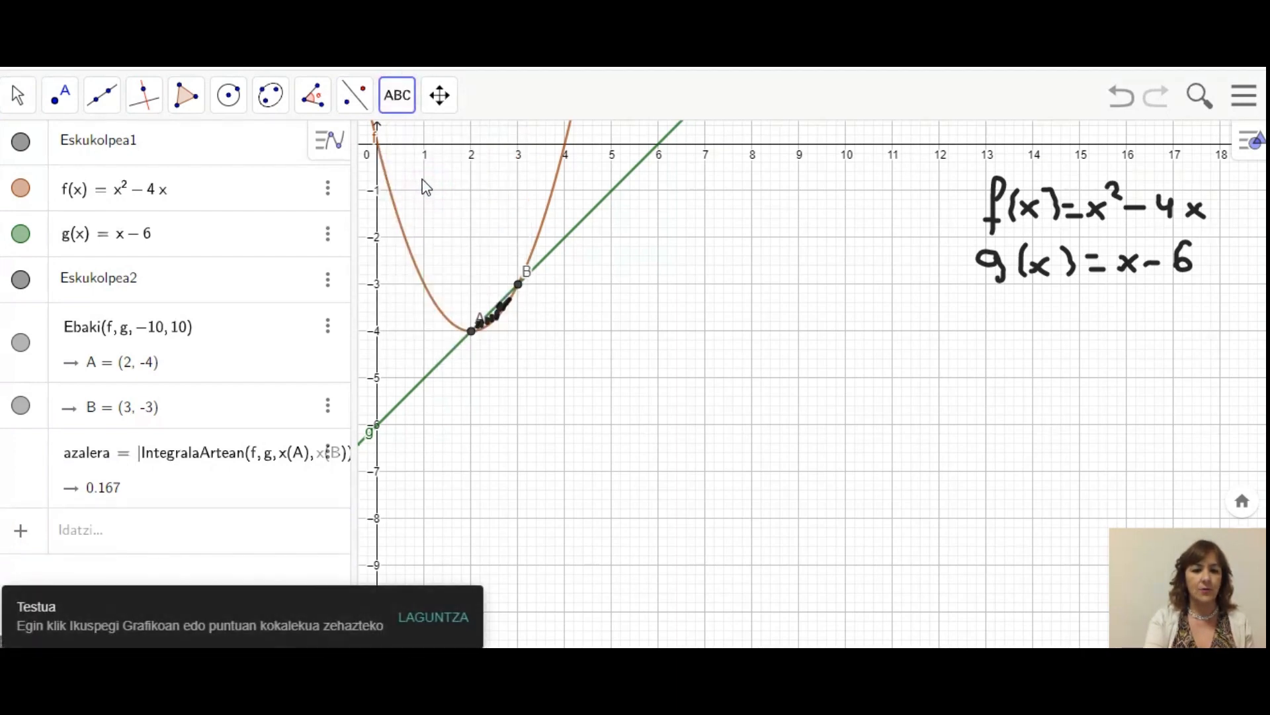
pyautogui.click(520, 409)
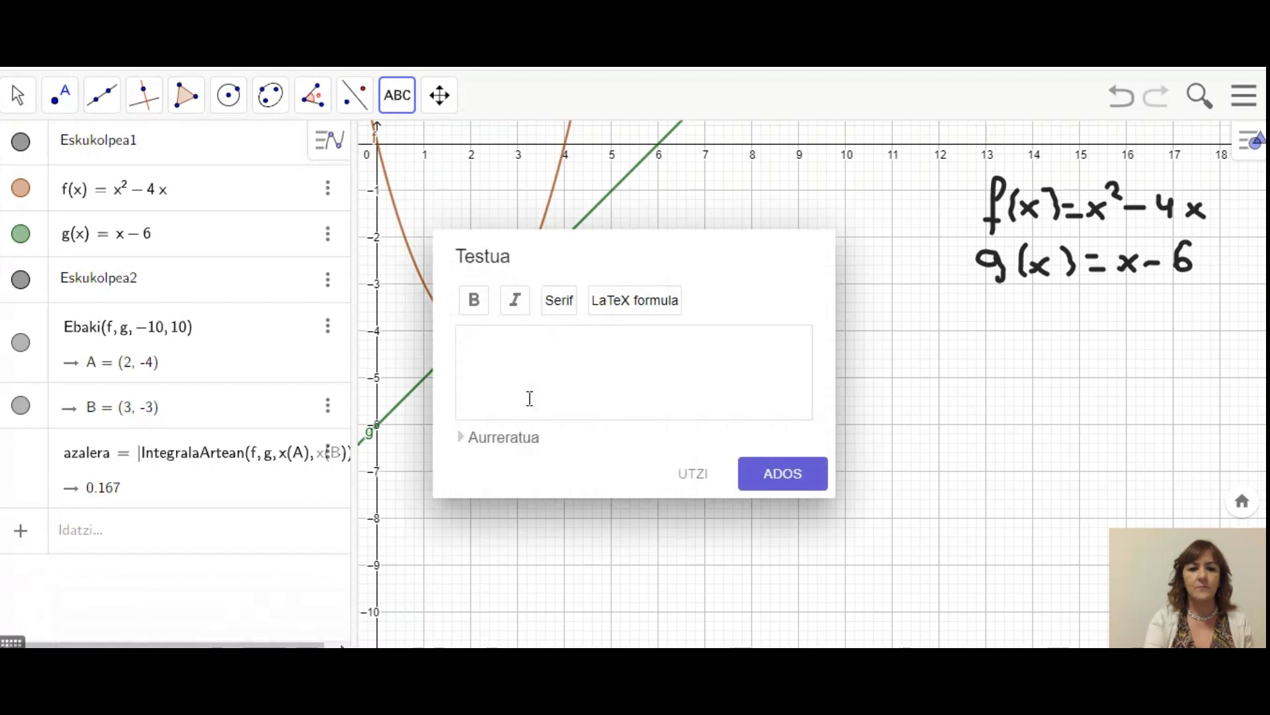
pyautogui.click(537, 363)
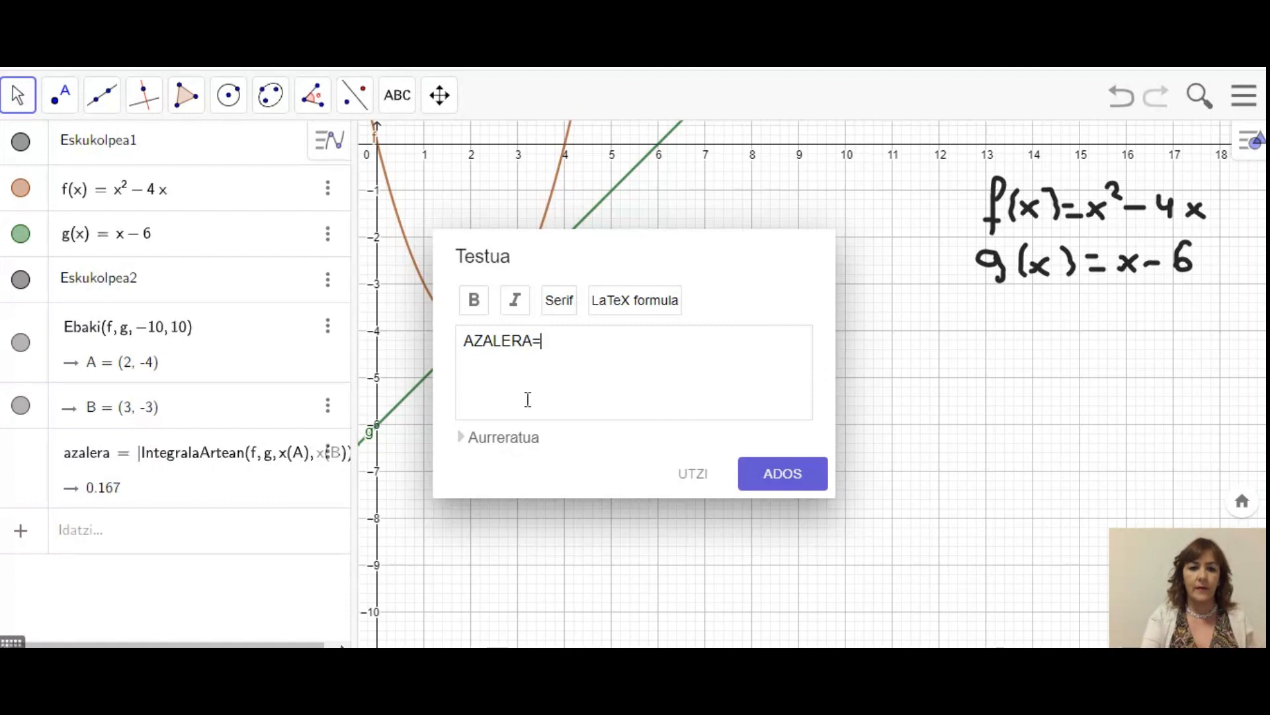
pyautogui.click(523, 439)
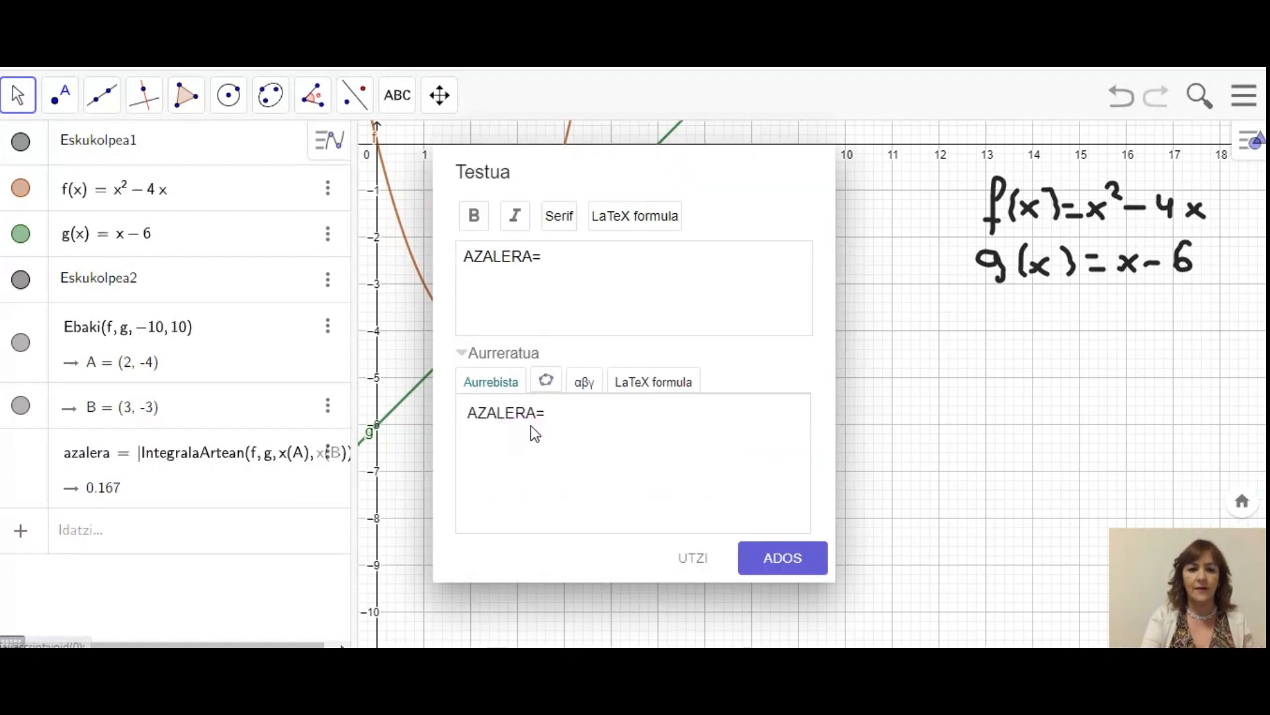
pyautogui.click(546, 380)
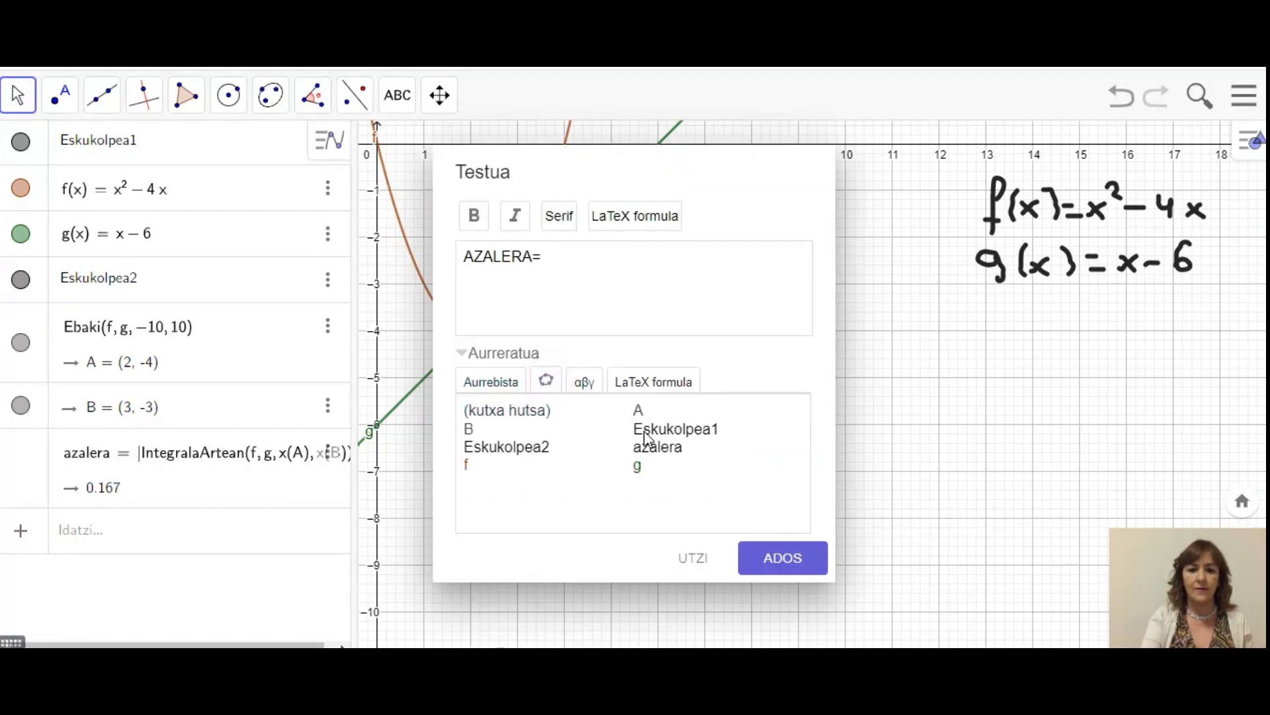
pyautogui.click(660, 448)
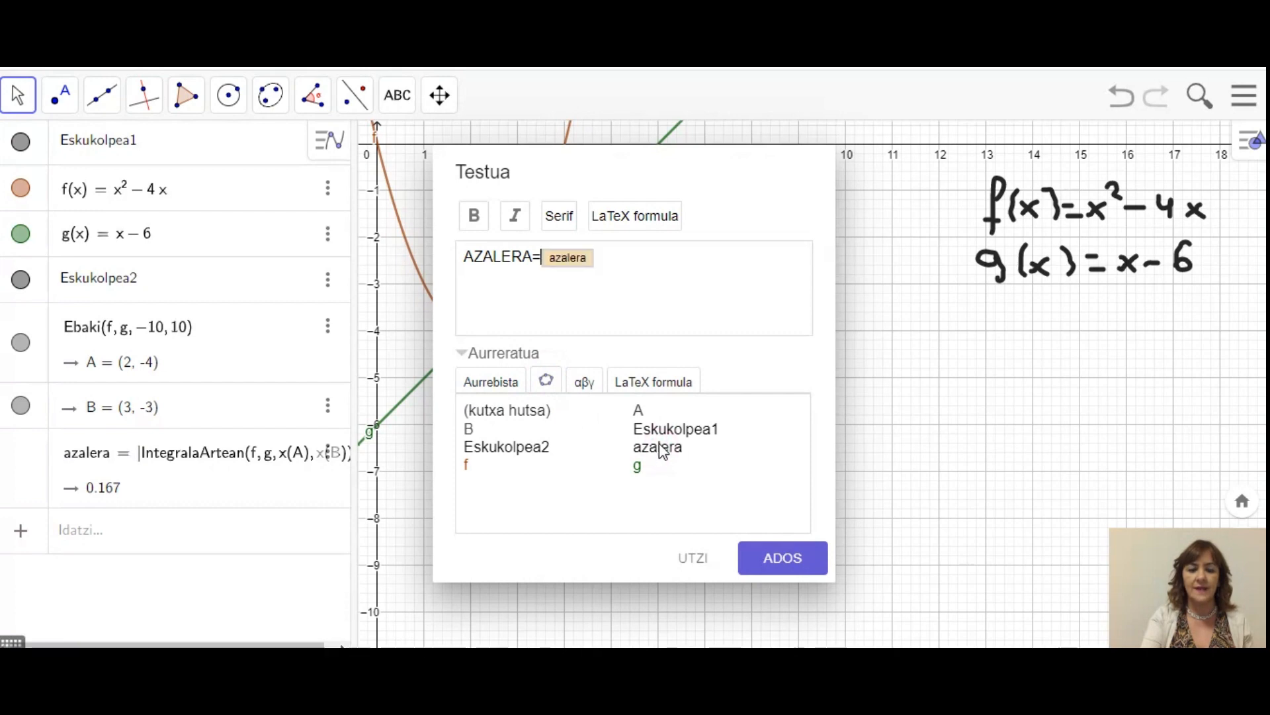
pyautogui.click(771, 564)
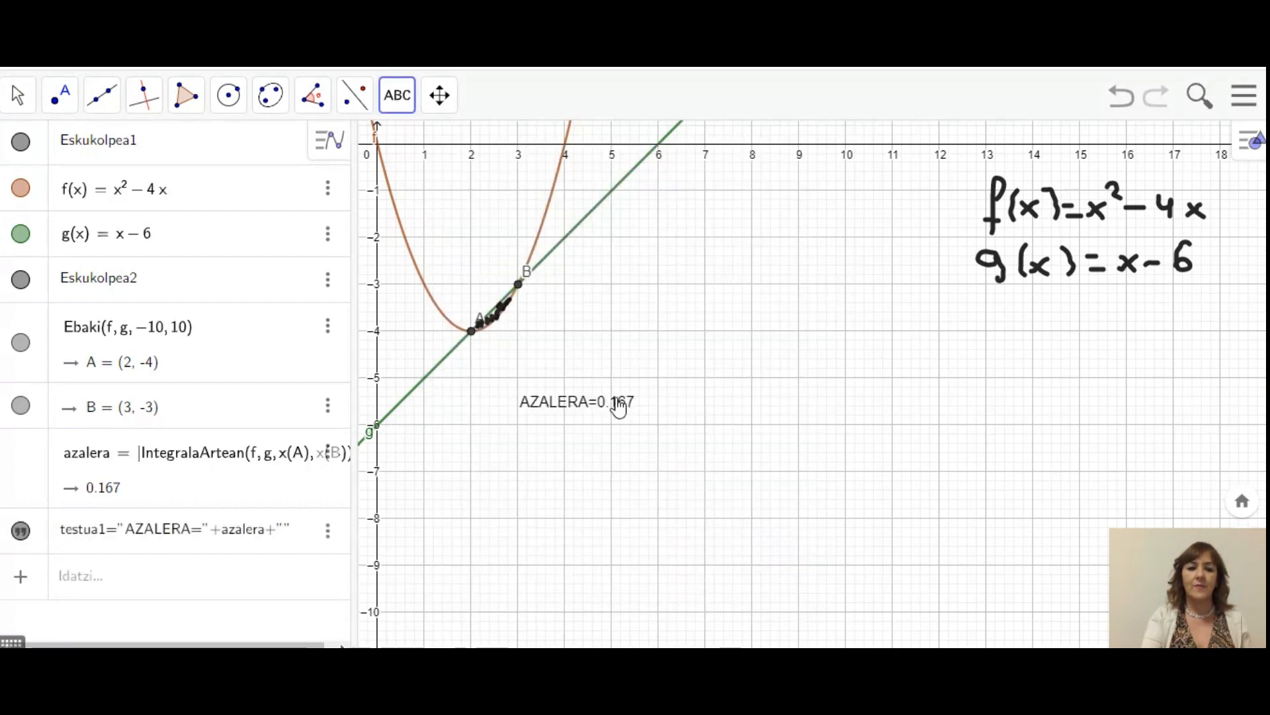
pyautogui.moveTo(619, 407); pyautogui.dragTo(648, 396)
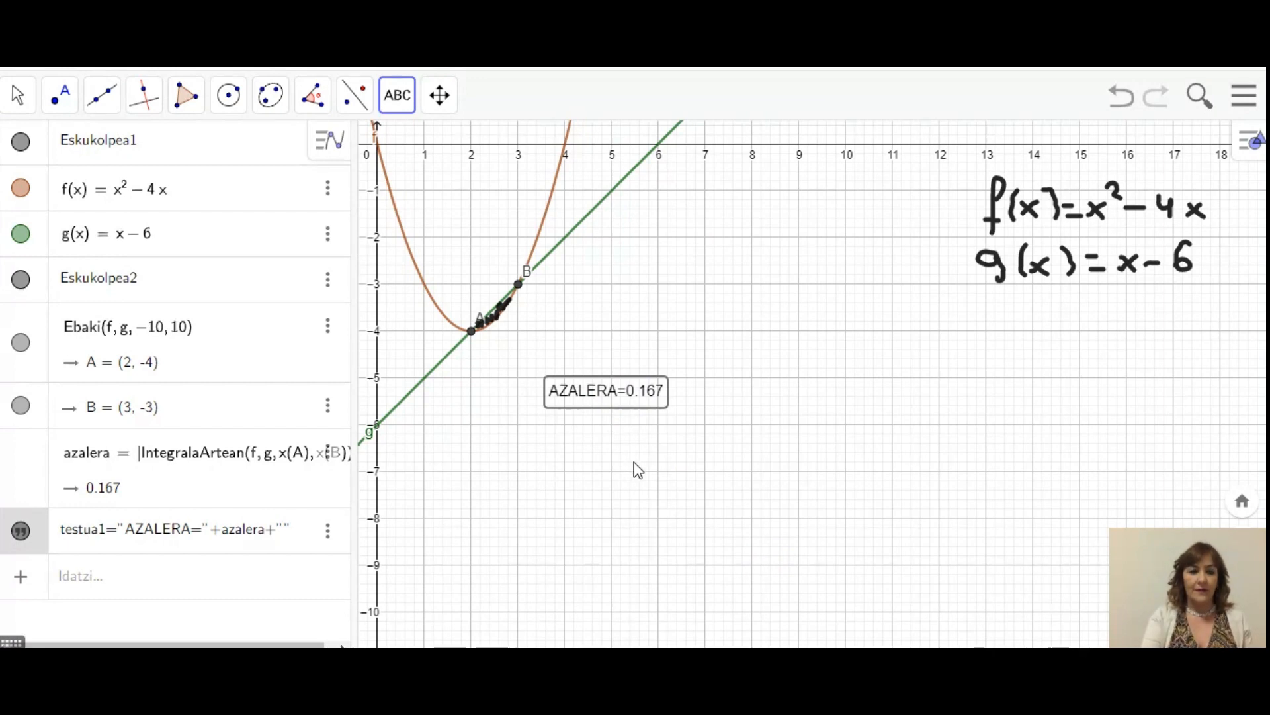
# Step: Redefine the function f as 4 − x², using the on-screen keyboard
pyautogui.click(175, 191)
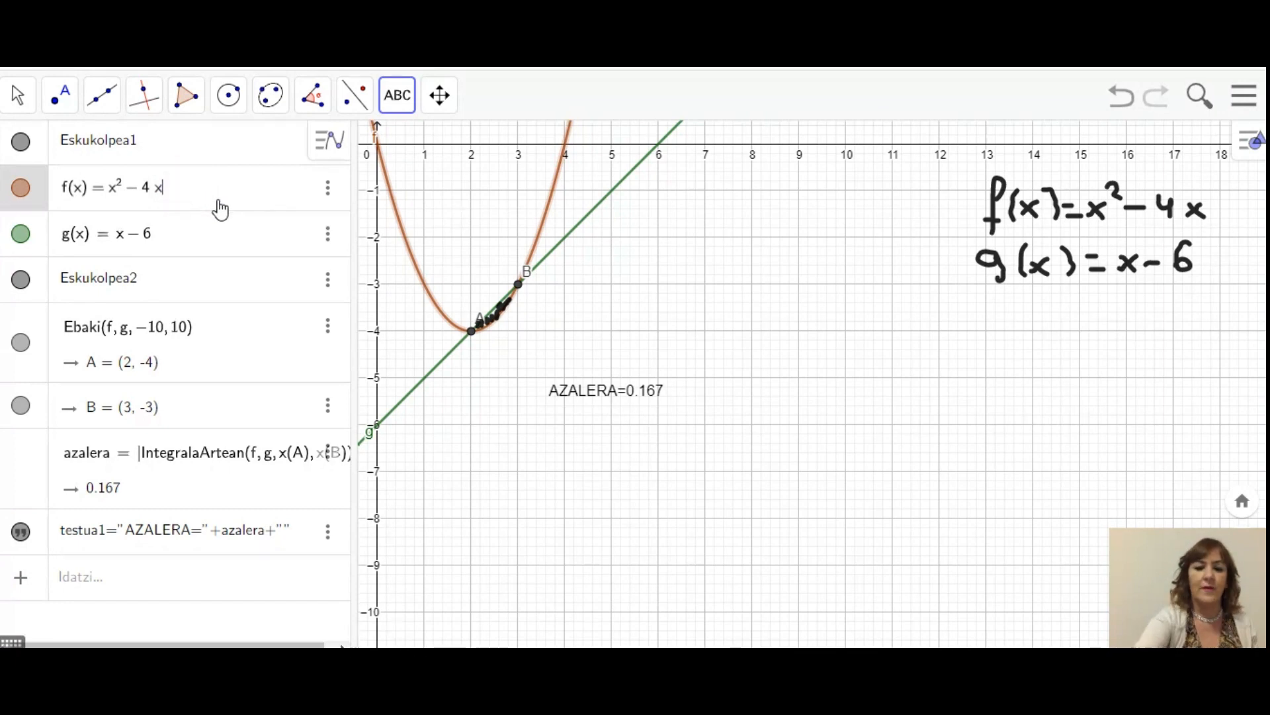
pyautogui.press('BackSpace')
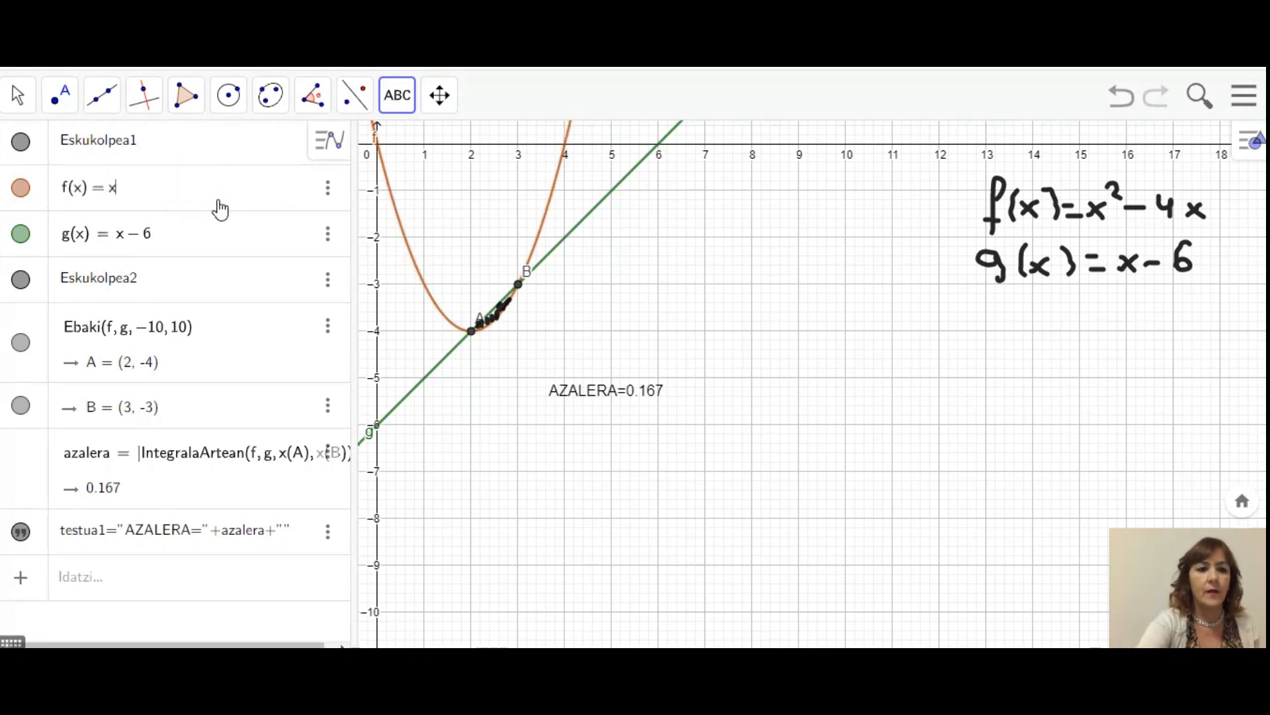
pyautogui.press('BackSpace')
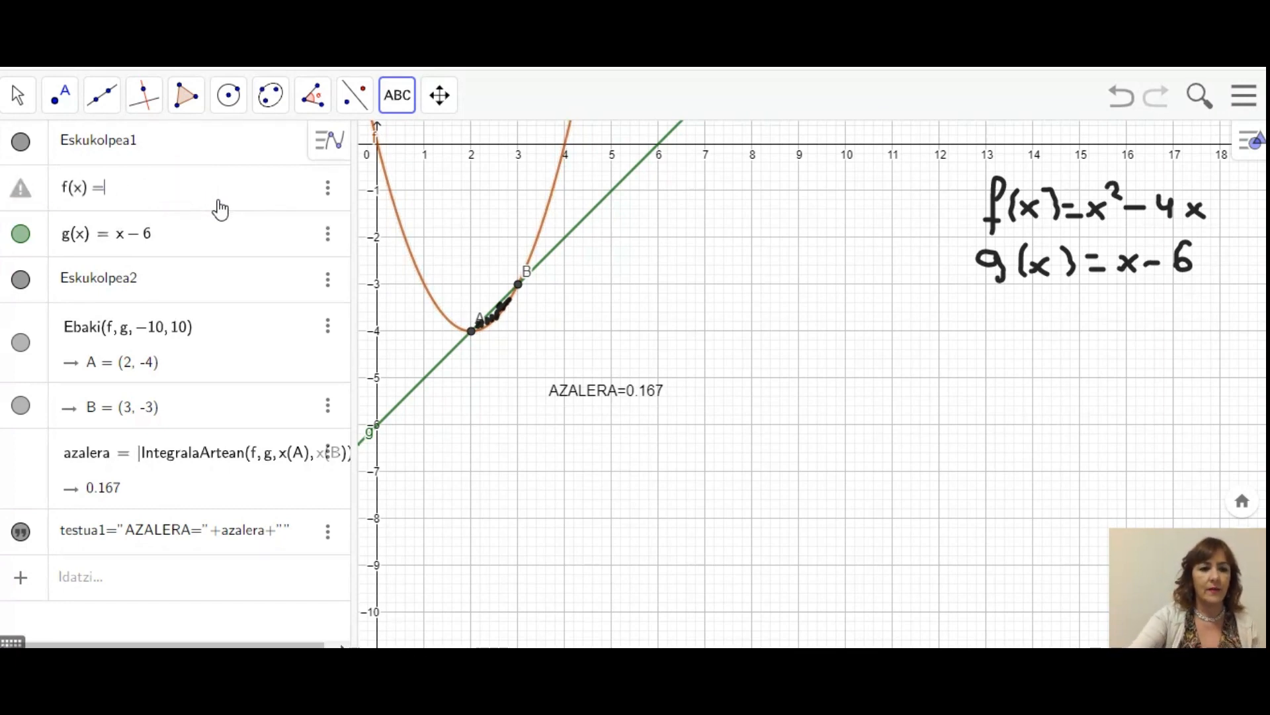
pyautogui.click(12, 642)
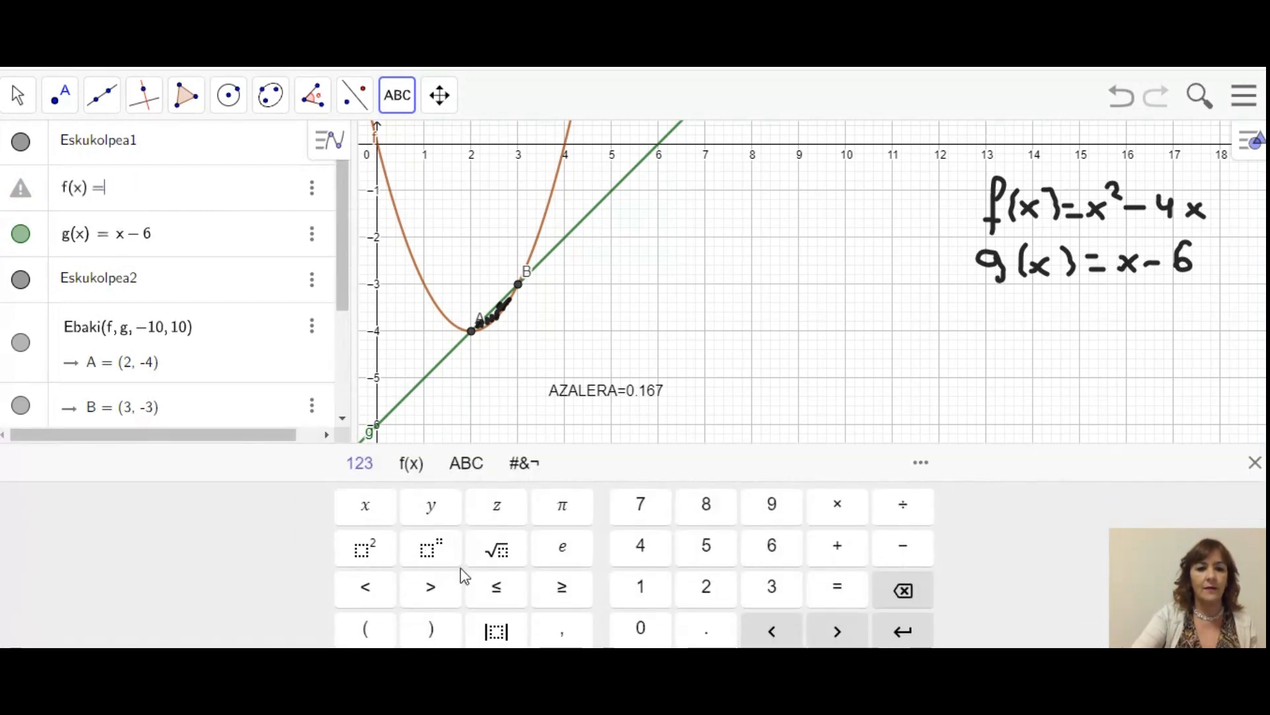
pyautogui.click(641, 546)
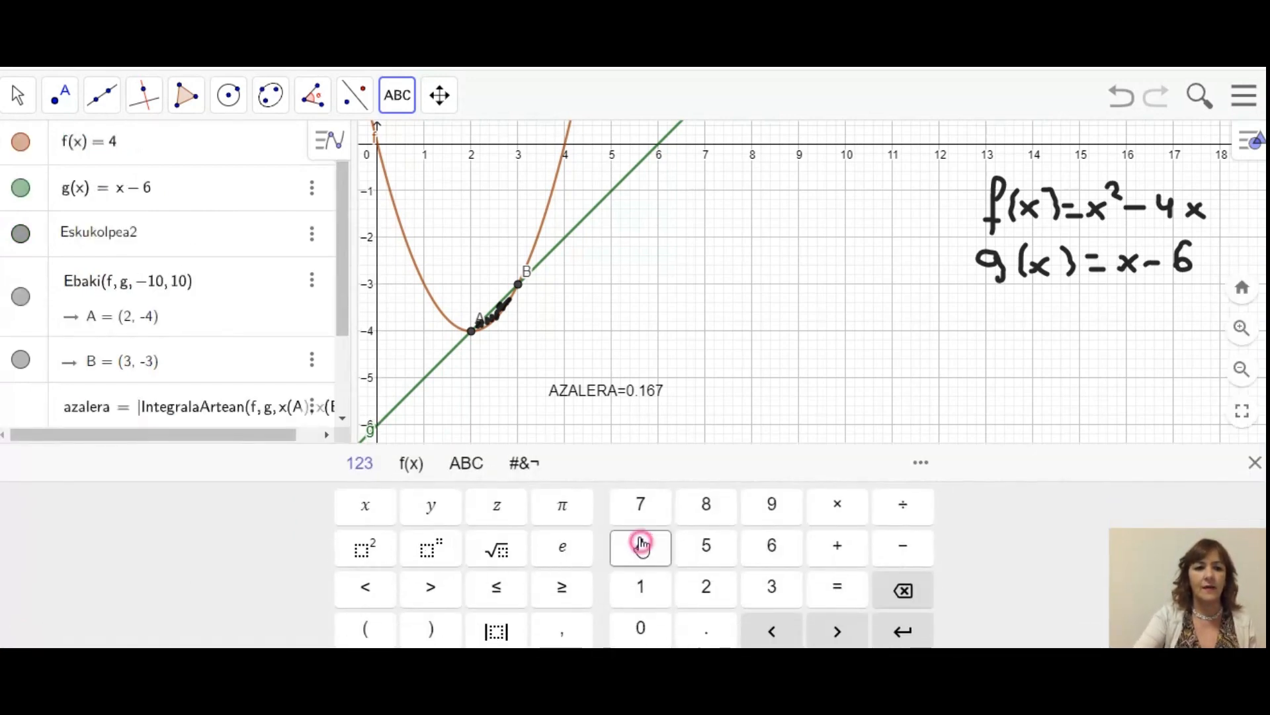
pyautogui.click(903, 545)
pyautogui.click(368, 505)
pyautogui.click(365, 547)
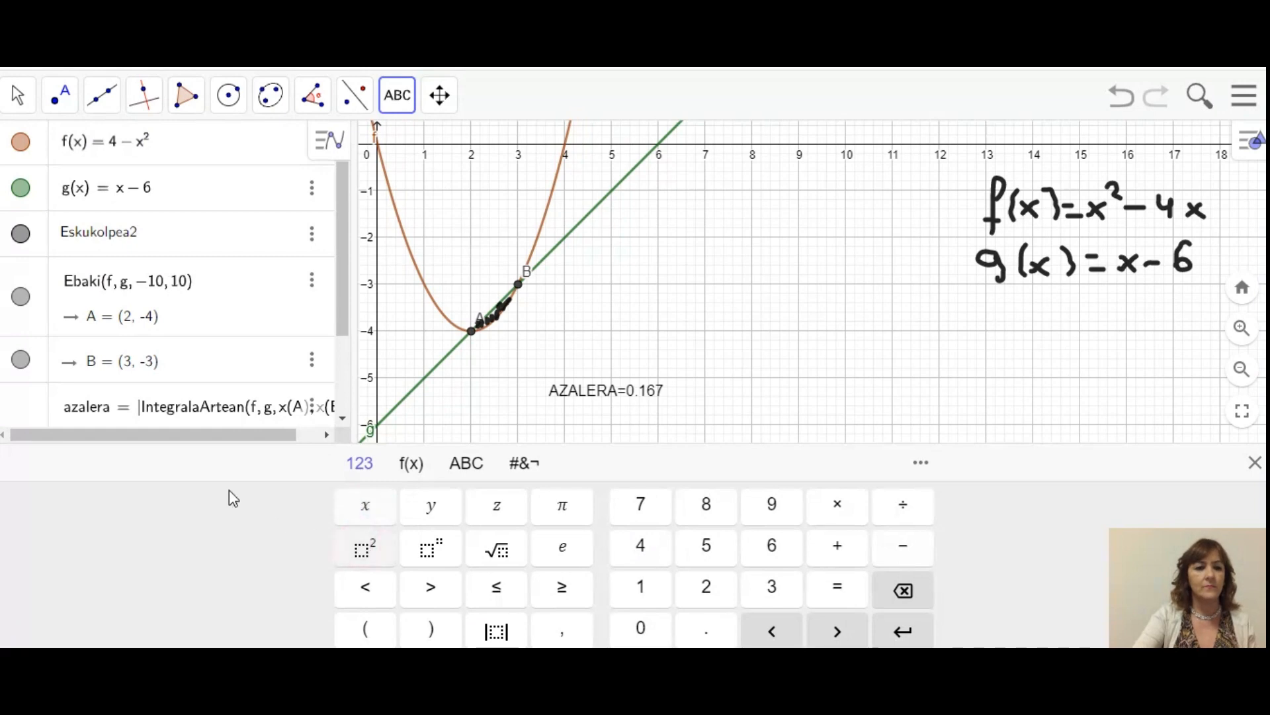
pyautogui.click(188, 212)
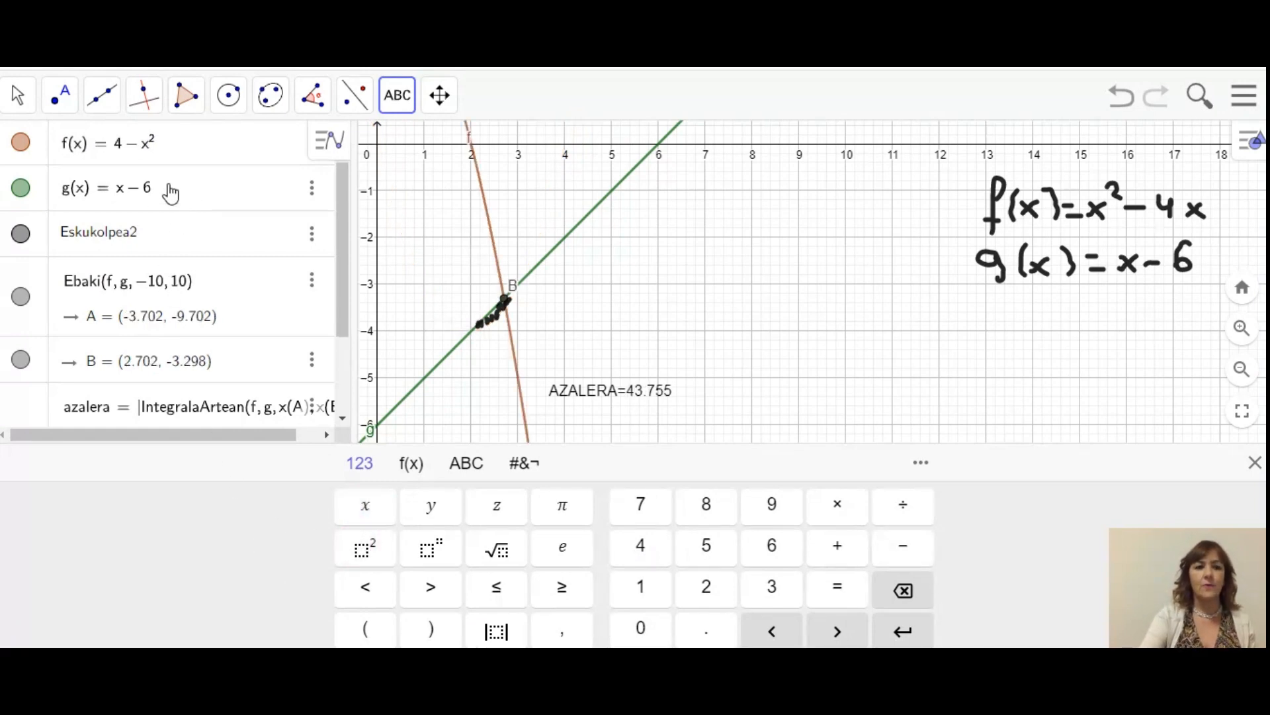
# Step: Redefine the function g as x + 3, then return to the Move tool and close the on-screen keyboard
pyautogui.click(173, 191)
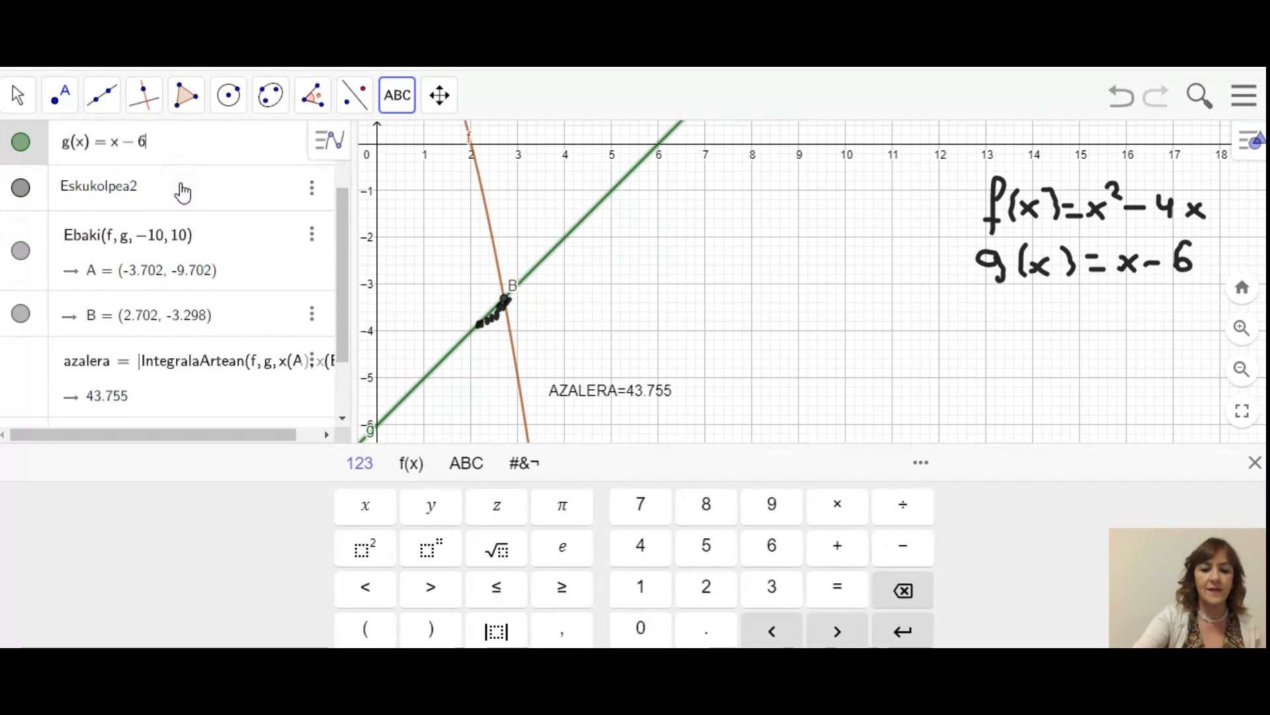
pyautogui.press('BackSpace')
pyautogui.press('BackSpace')
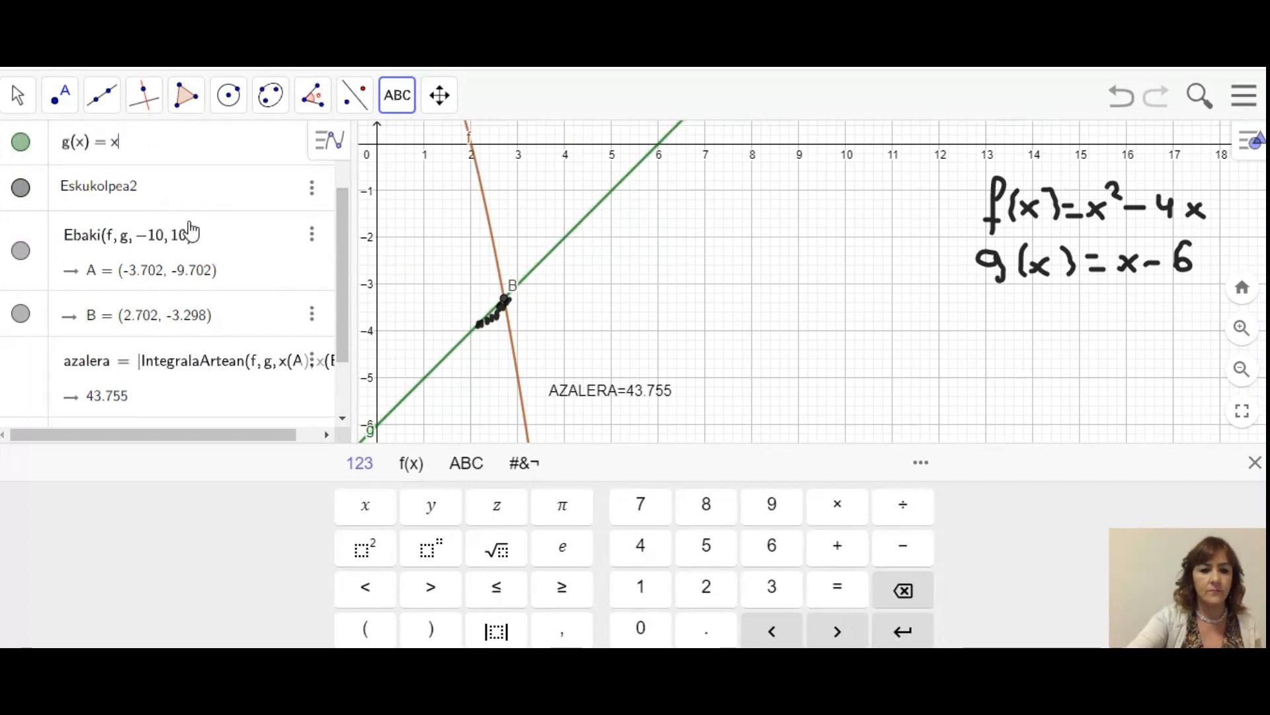
pyautogui.click(846, 547)
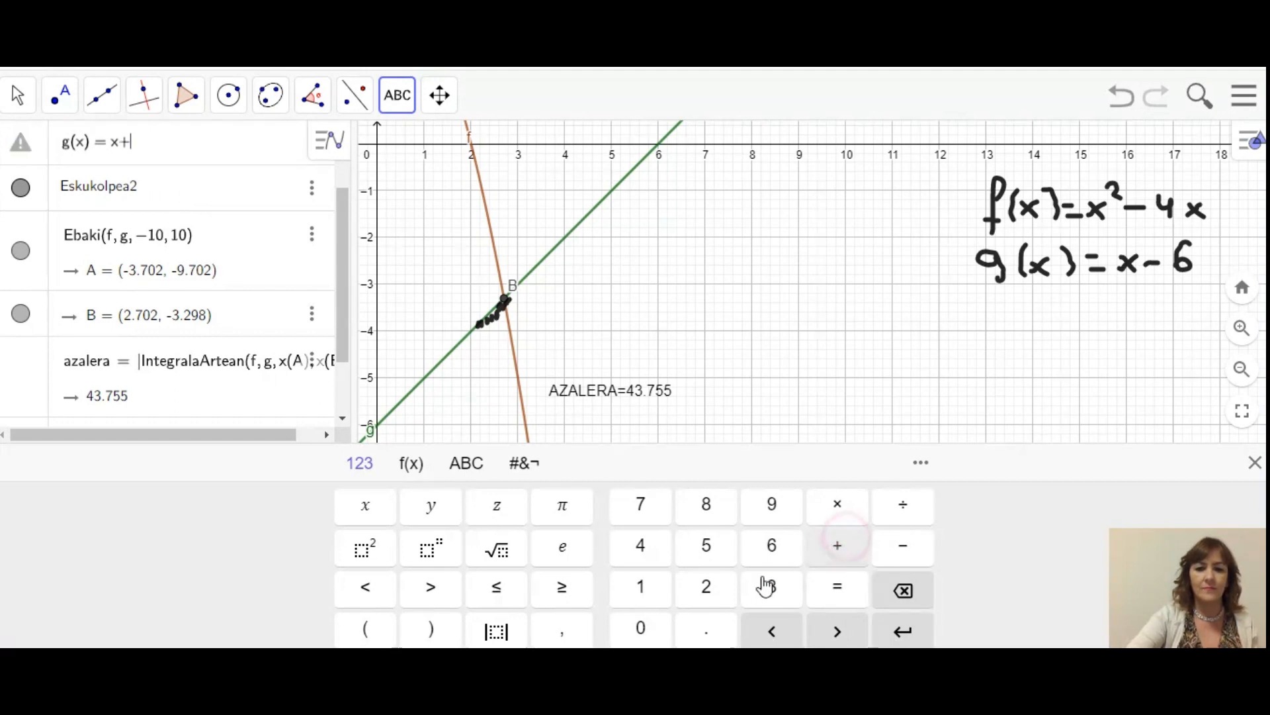
pyautogui.click(774, 587)
pyautogui.press('Return')
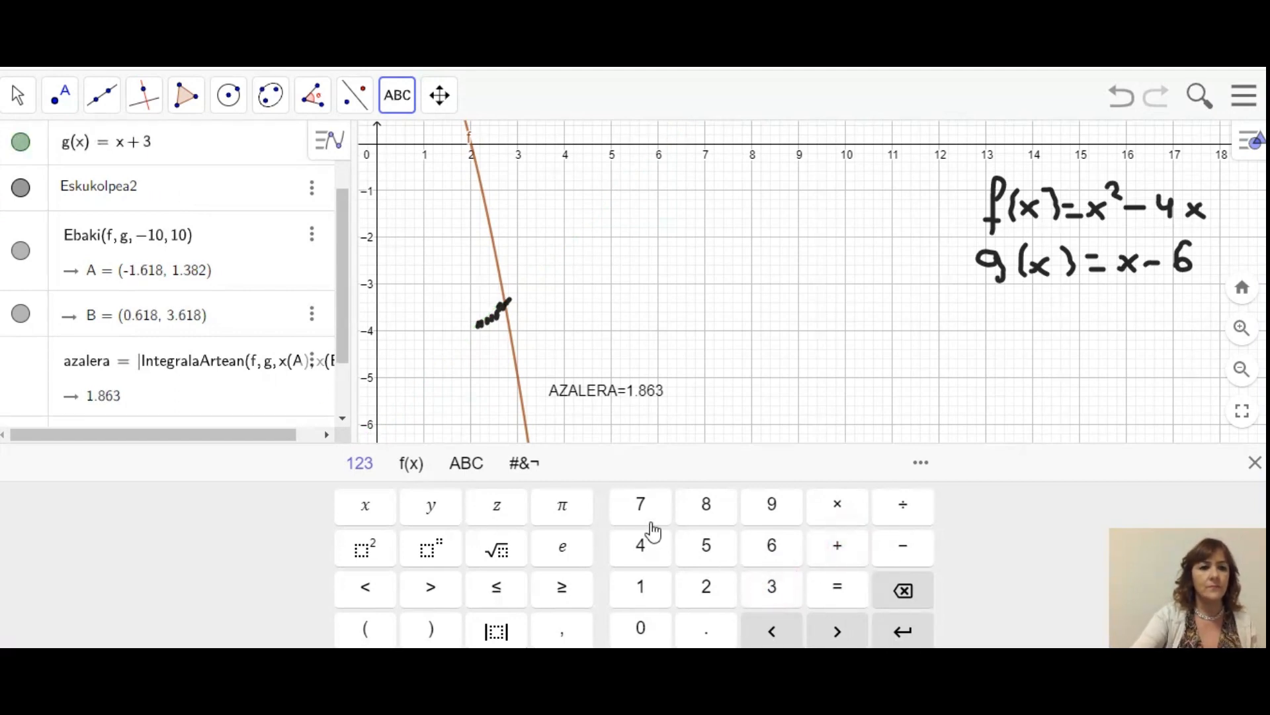
pyautogui.click(20, 93)
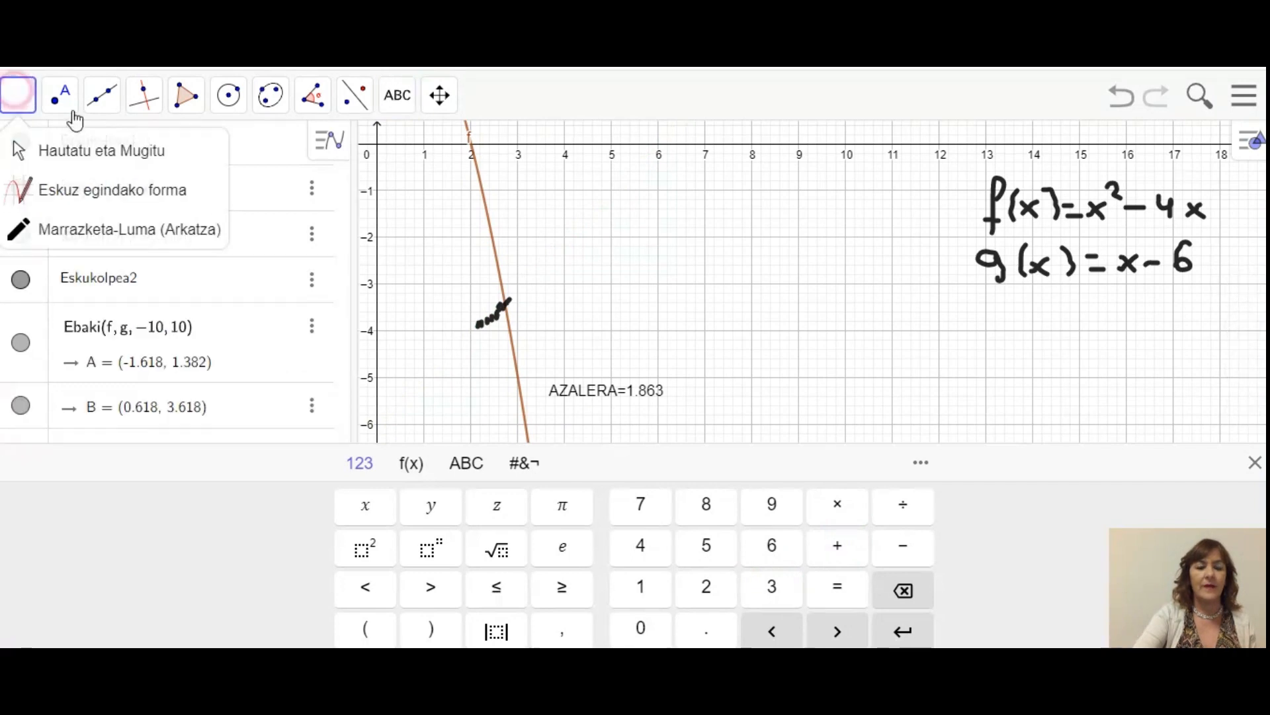
pyautogui.click(483, 240)
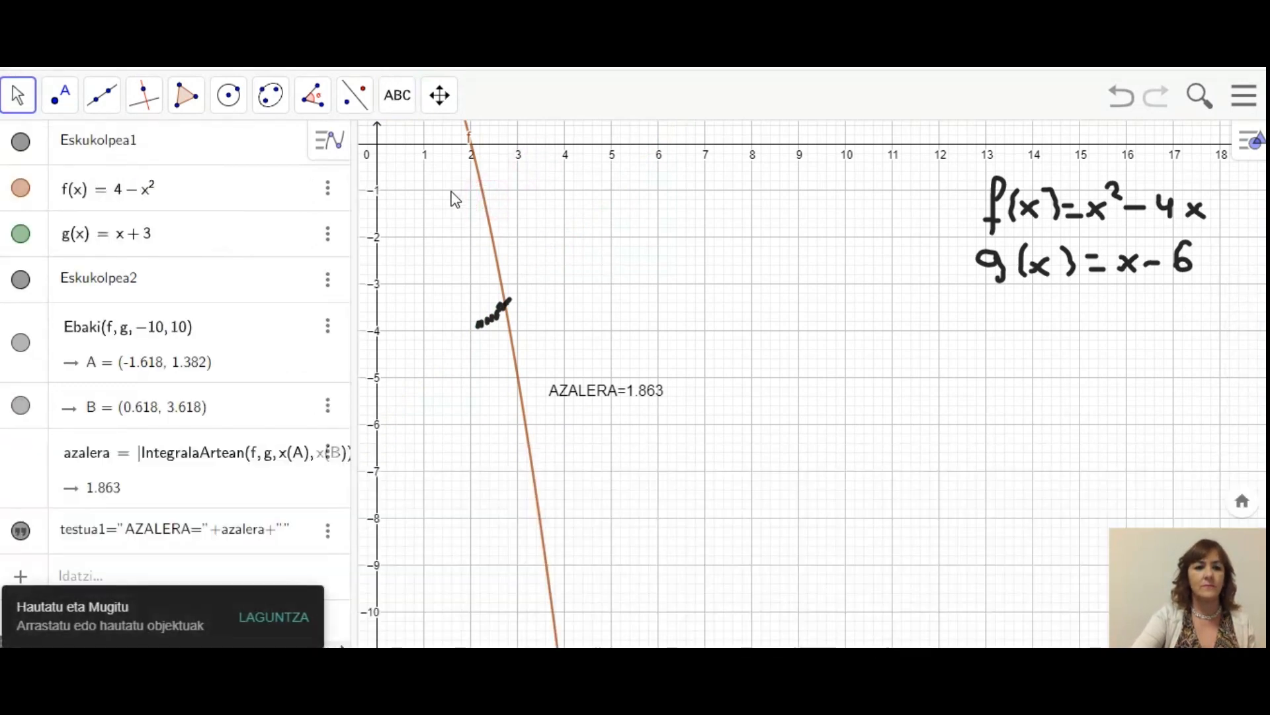
# Step: Move the AZALERA text up beside the enclosed region, to the right of the parabola at about y = 3
pyautogui.moveTo(451, 191); pyautogui.dragTo(635, 386)
pyautogui.moveTo(612, 434); pyautogui.dragTo(617, 457)
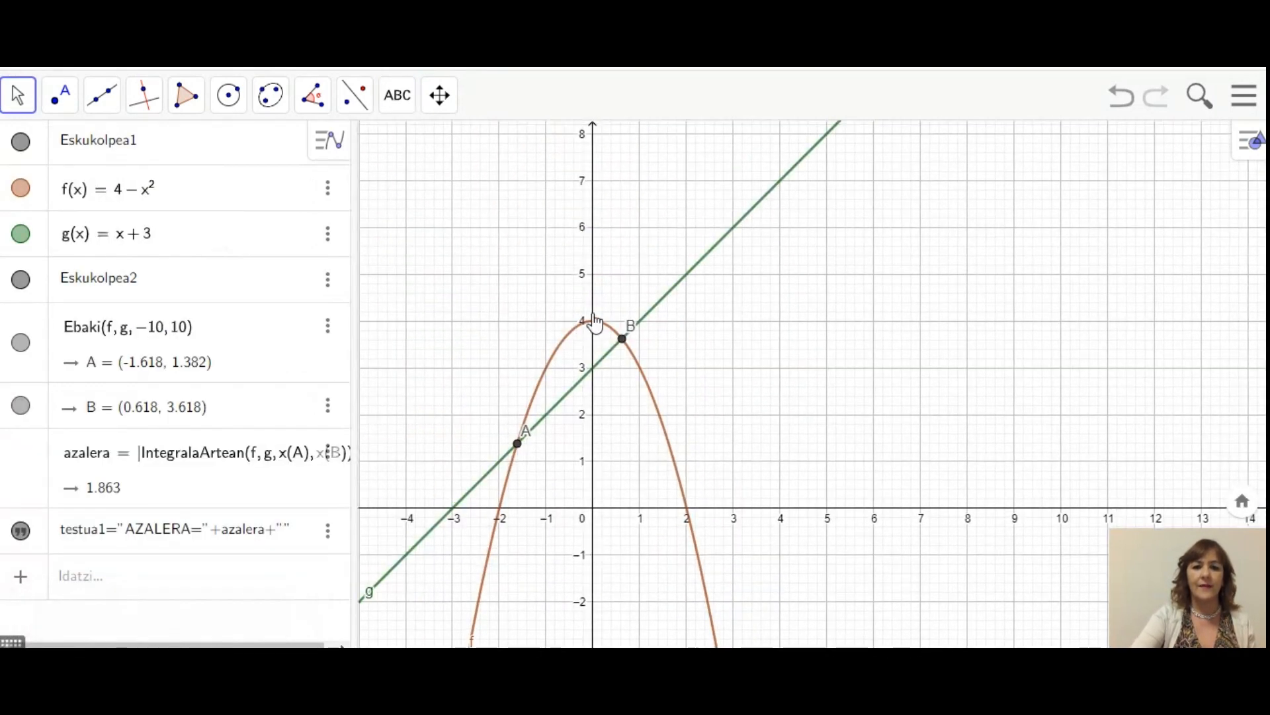
pyautogui.moveTo(597, 296); pyautogui.dragTo(477, 210)
pyautogui.moveTo(701, 590); pyautogui.dragTo(682, 224)
pyautogui.moveTo(536, 312); pyautogui.dragTo(613, 348)
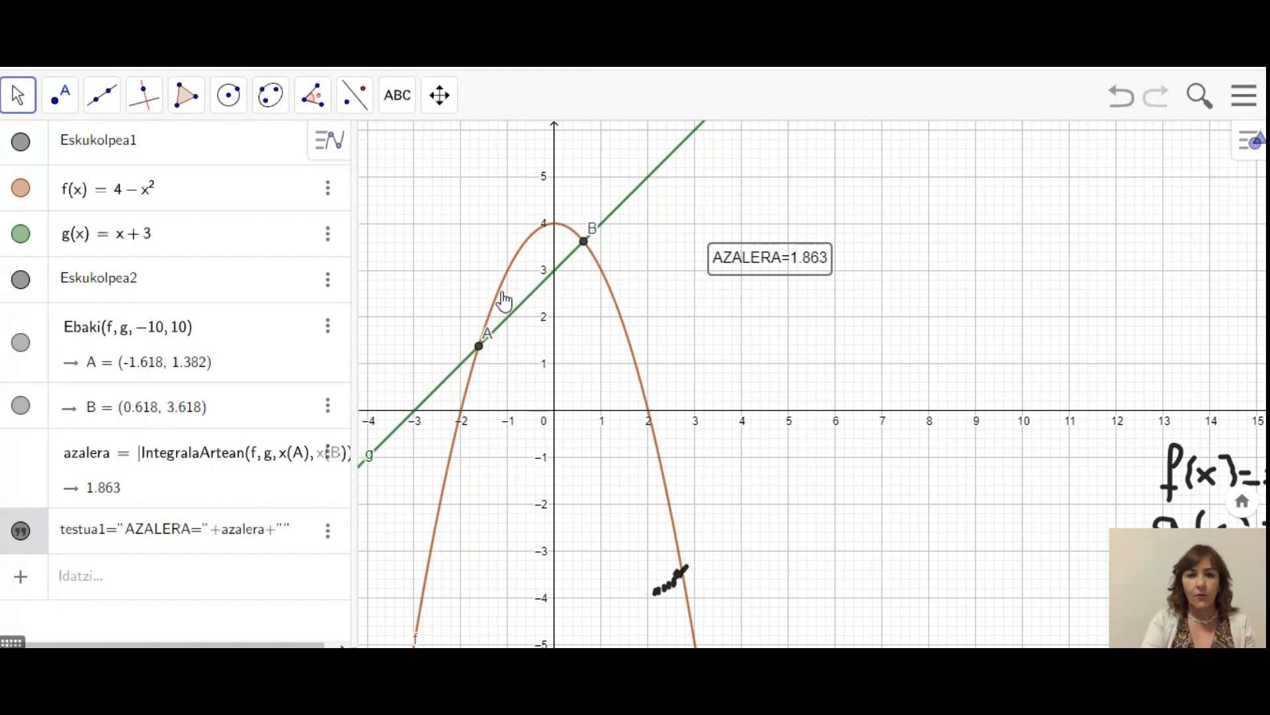
pyautogui.moveTo(485, 415); pyautogui.dragTo(506, 421)
pyautogui.click(523, 420)
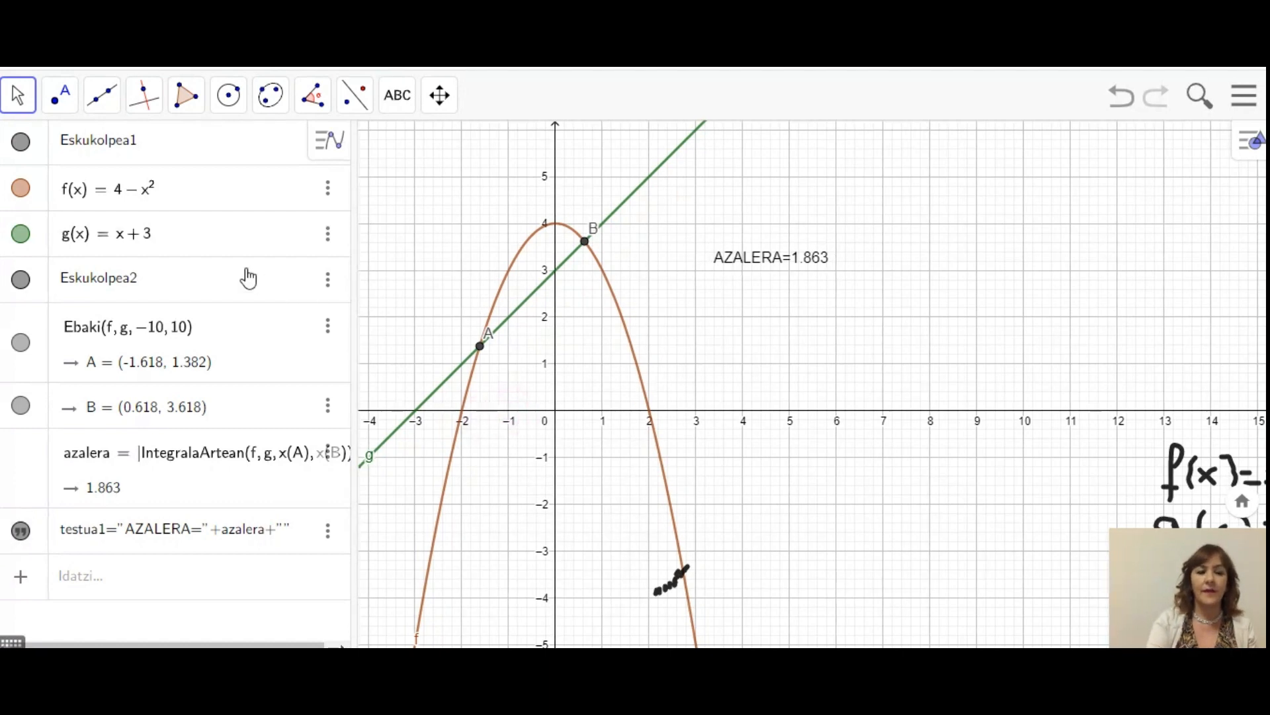
# Step: Redefine the function g as 0
pyautogui.click(167, 235)
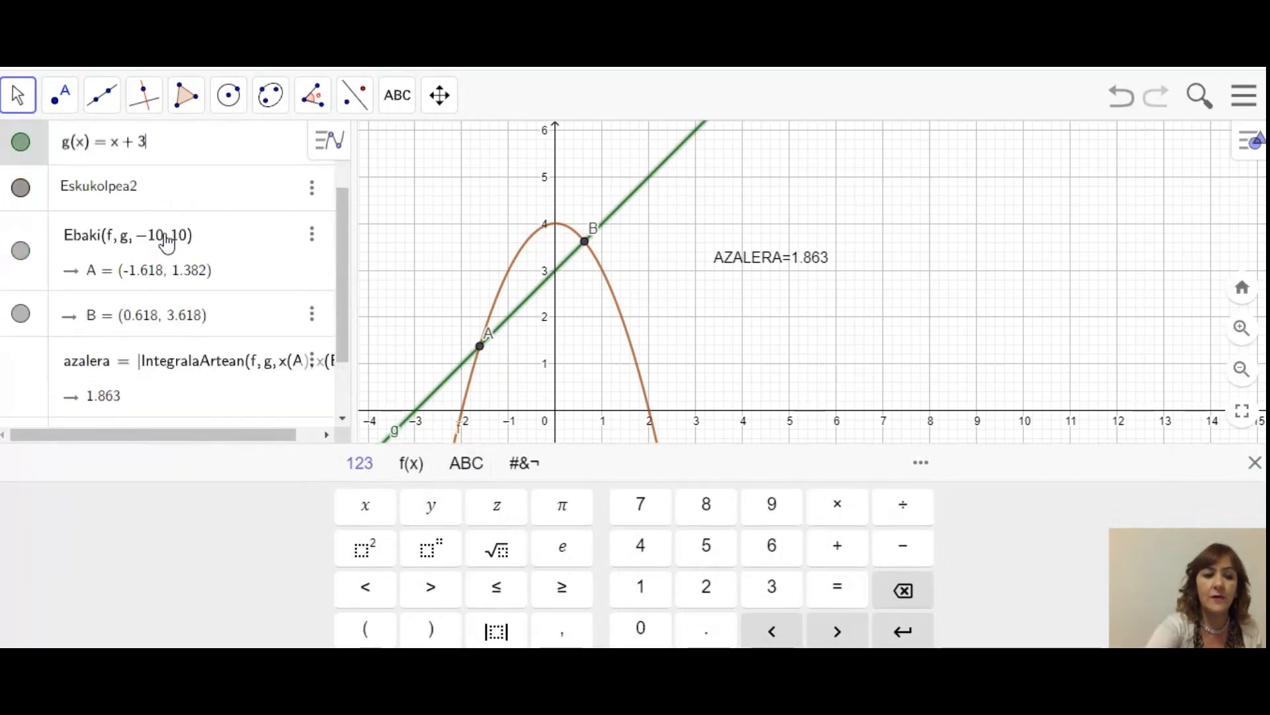
pyautogui.press('BackSpace')
pyautogui.press('BackSpace')
pyautogui.press('BackSpace')
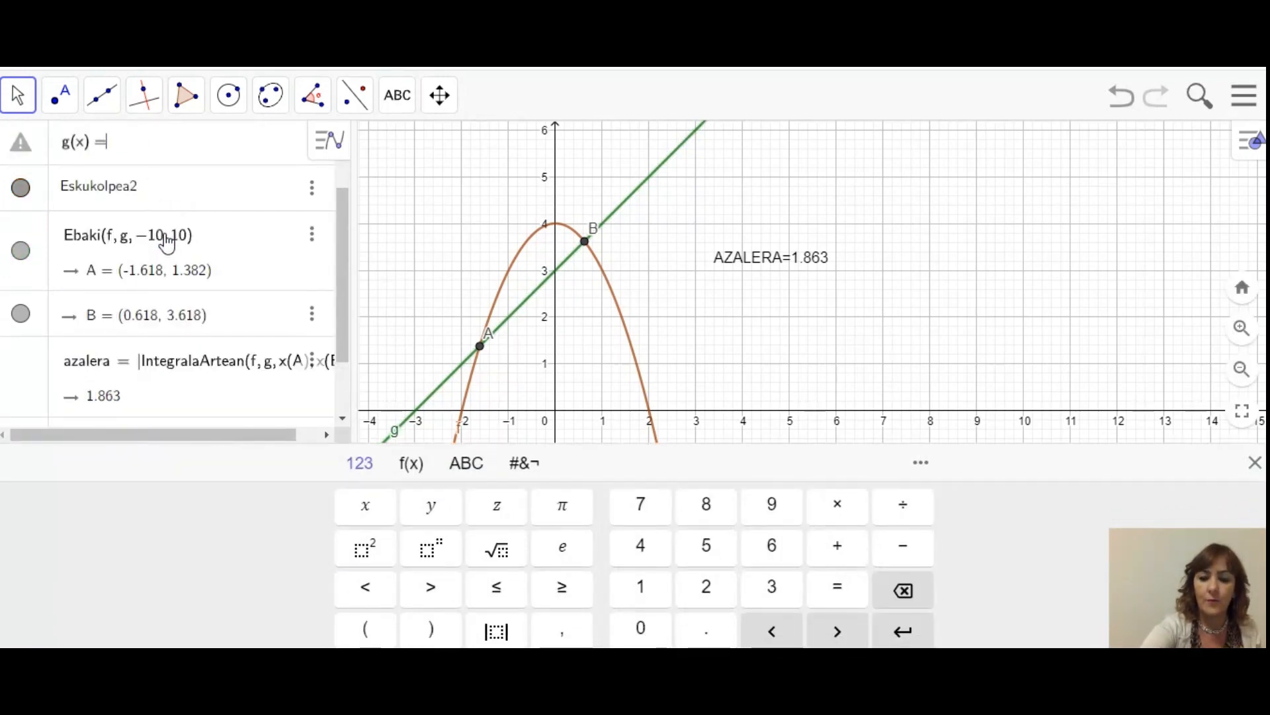
pyautogui.write('0')
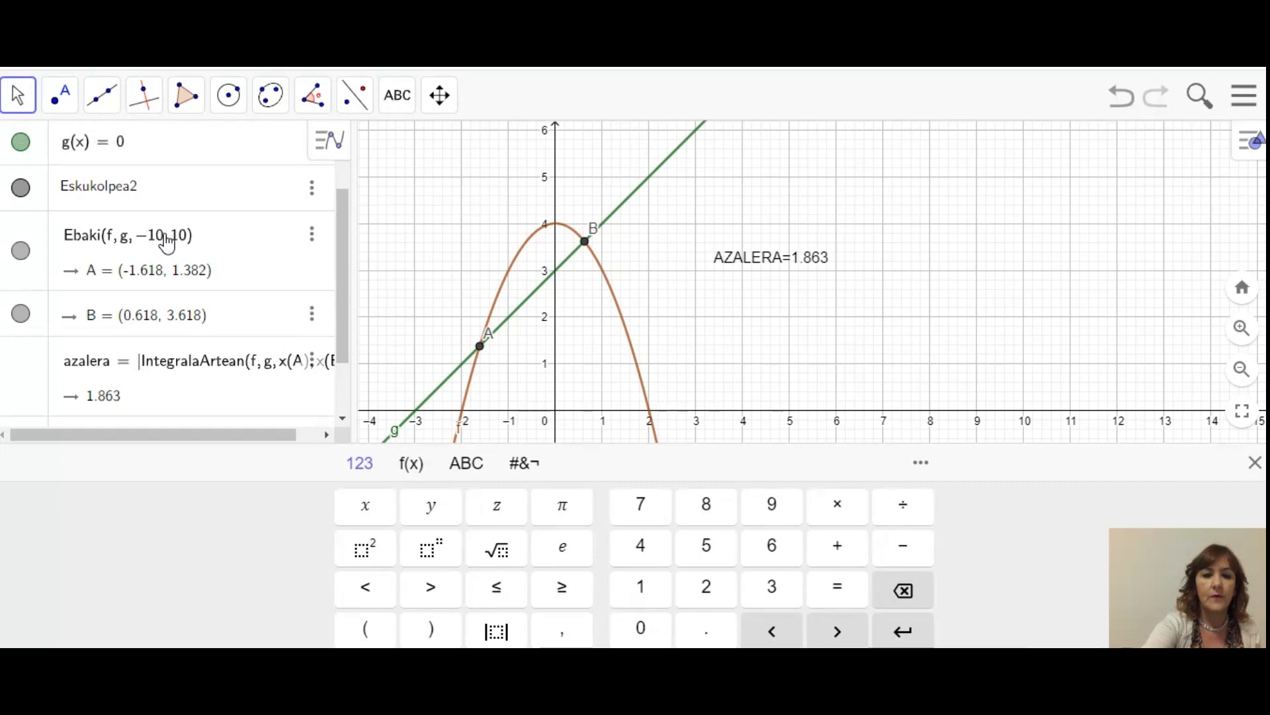
pyautogui.press('Return')
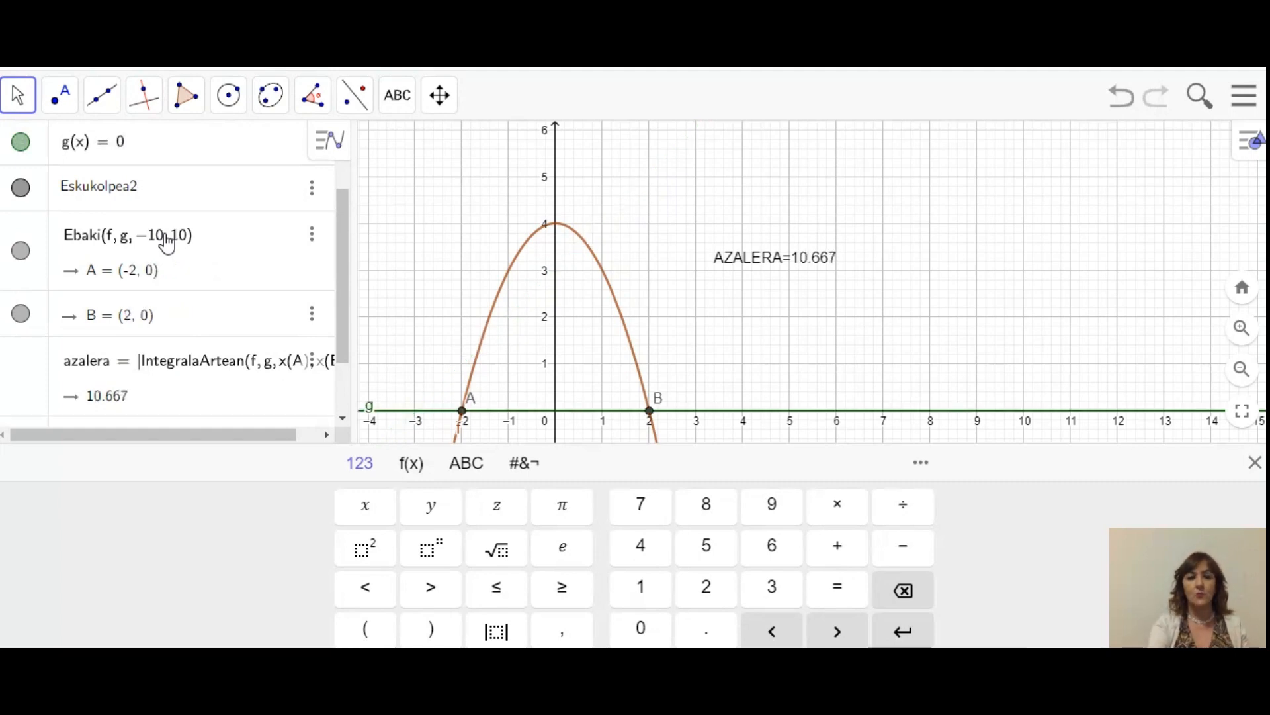
# Step: Hatch the region between the parabola and the x-axis with freehand pen strokes, and circle the AZALERA text
pyautogui.click(20, 94)
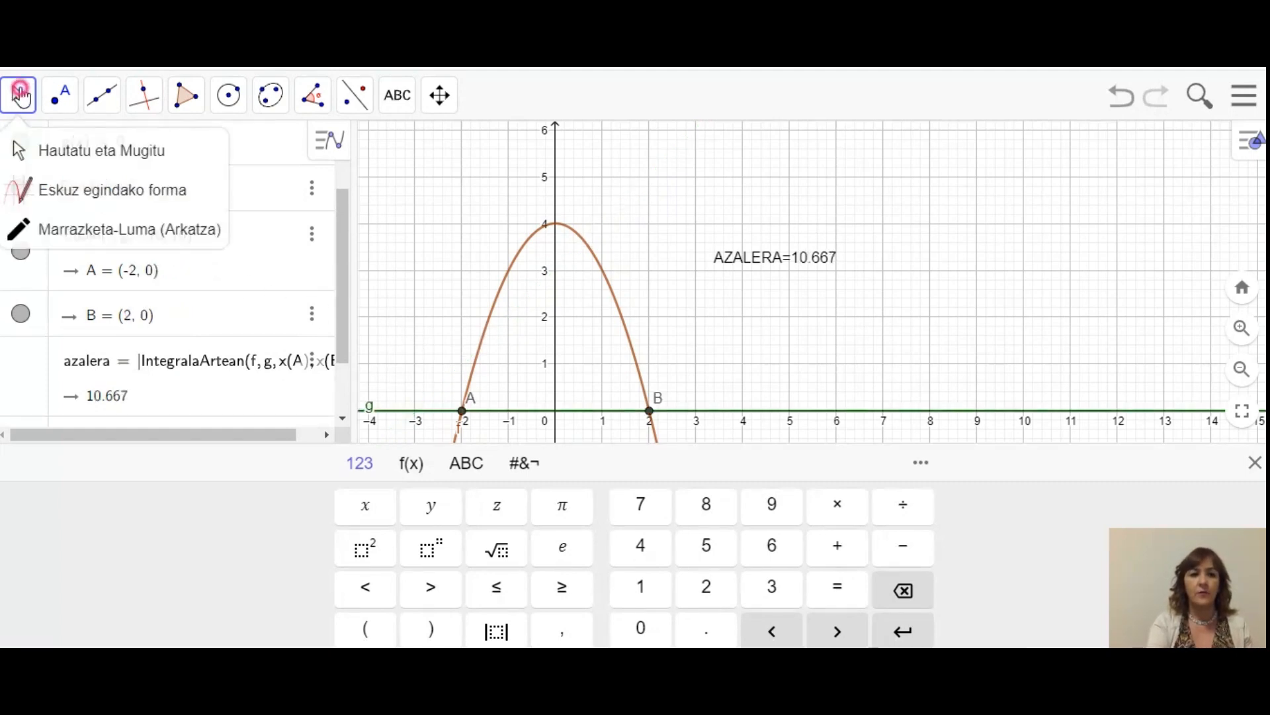
pyautogui.click(80, 228)
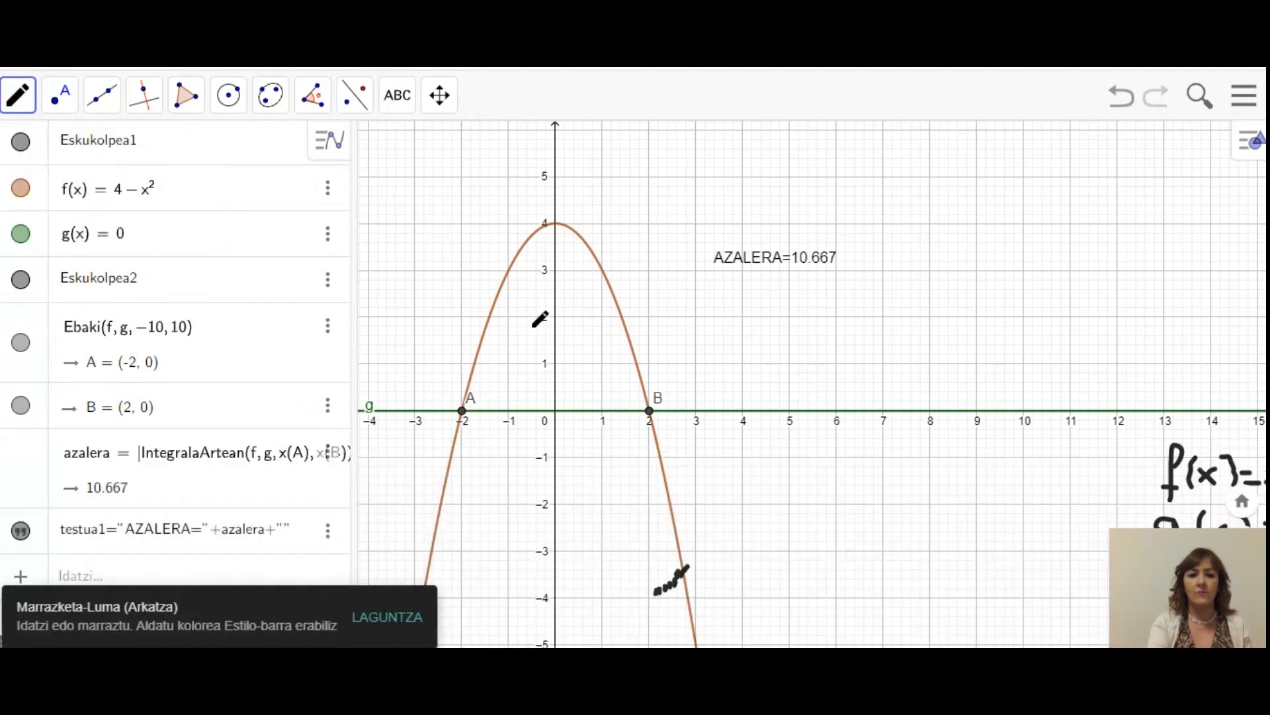
pyautogui.moveTo(538, 269); pyautogui.dragTo(499, 332)
pyautogui.moveTo(565, 282)
pyautogui.mouseDown()
pyautogui.moveTo(496, 392)
pyautogui.moveTo(593, 322)
pyautogui.mouseUp()
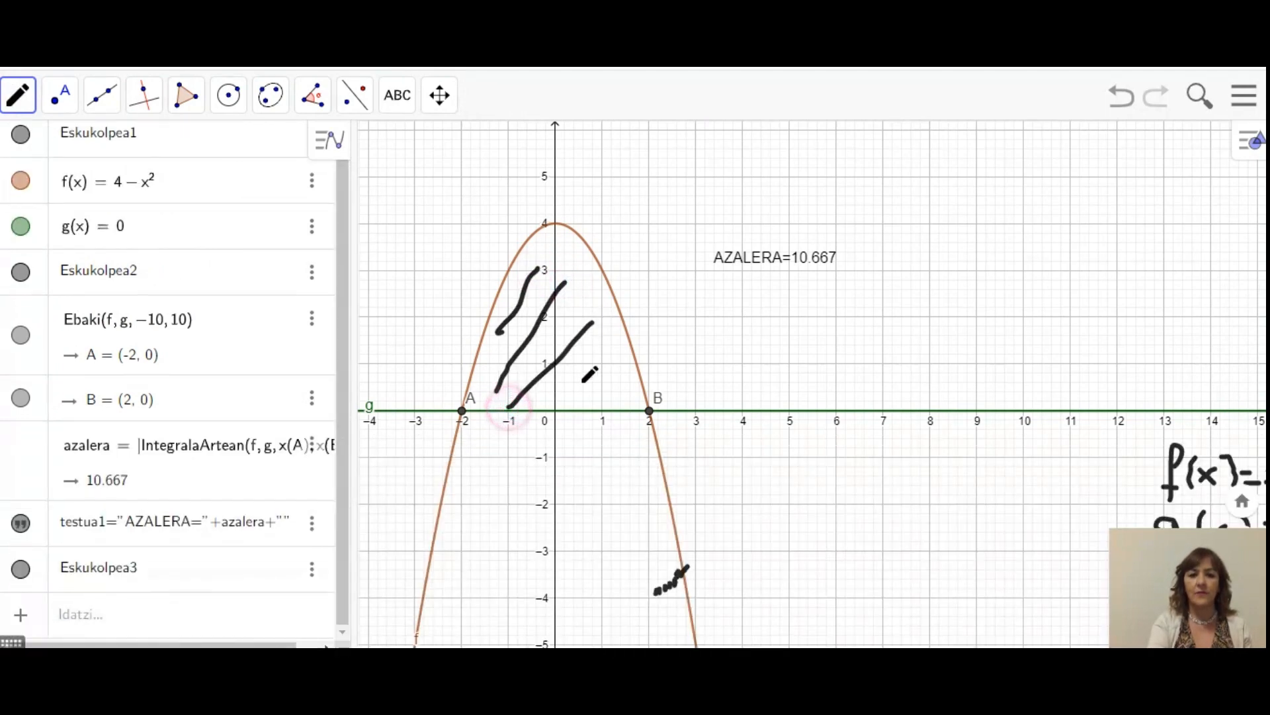
pyautogui.moveTo(575, 397)
pyautogui.mouseDown()
pyautogui.moveTo(620, 351)
pyautogui.moveTo(632, 372)
pyautogui.mouseUp()
pyautogui.moveTo(724, 227)
pyautogui.mouseDown()
pyautogui.moveTo(688, 253)
pyautogui.moveTo(843, 268)
pyautogui.moveTo(804, 213)
pyautogui.moveTo(718, 221)
pyautogui.mouseUp()
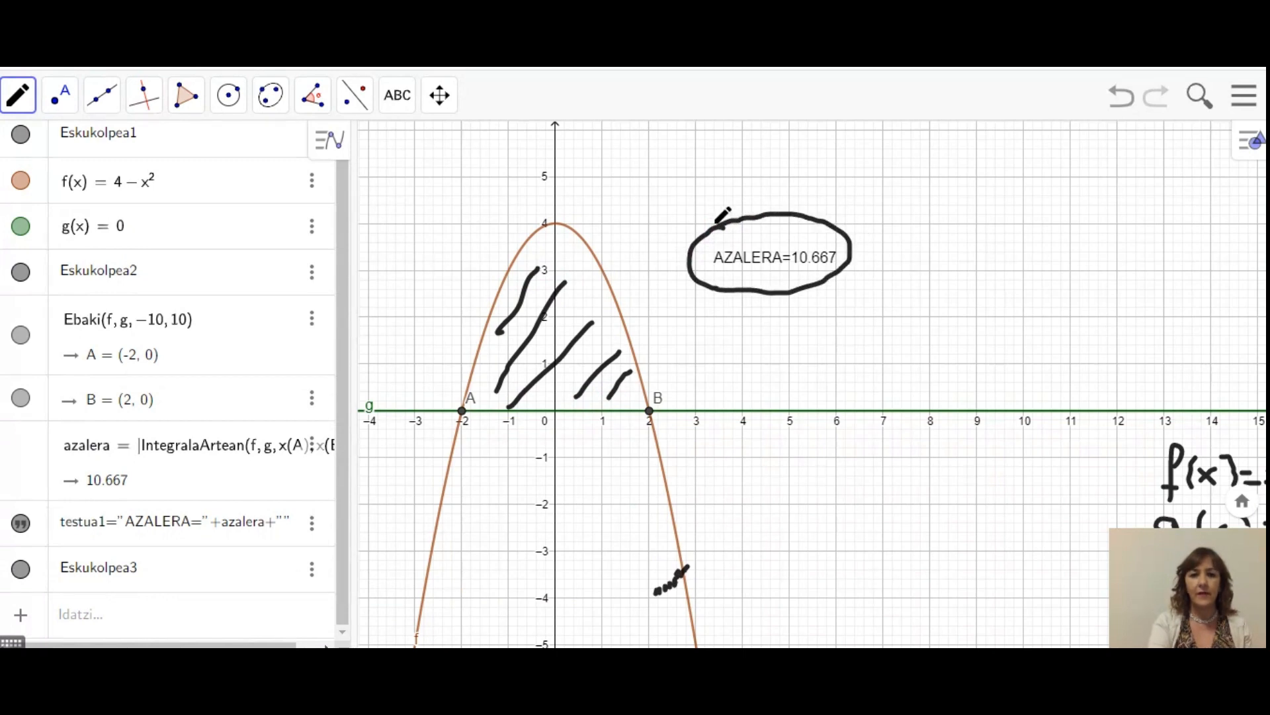